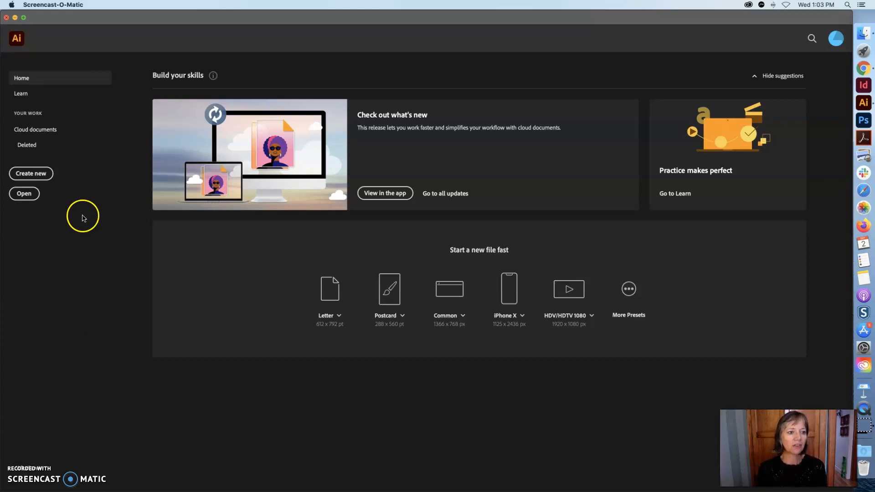
Create a new print document from the Letter preset with its units set to inches.
click(35, 174)
click(35, 174)
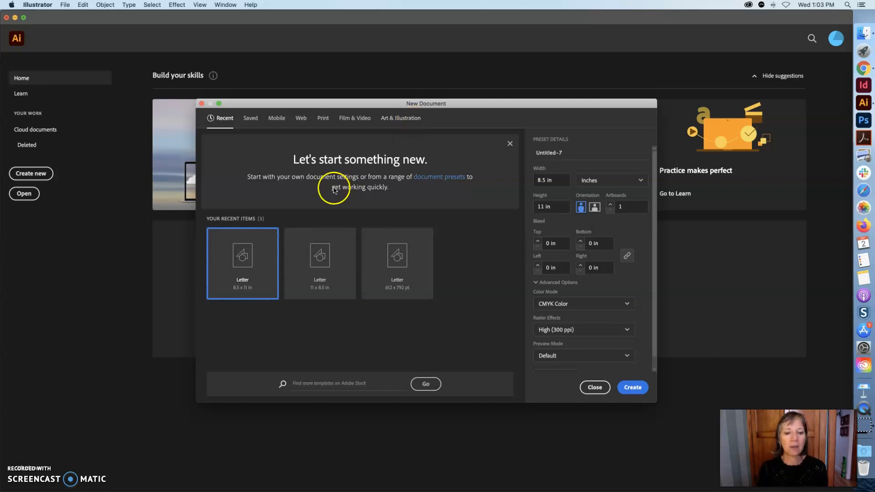
click(323, 117)
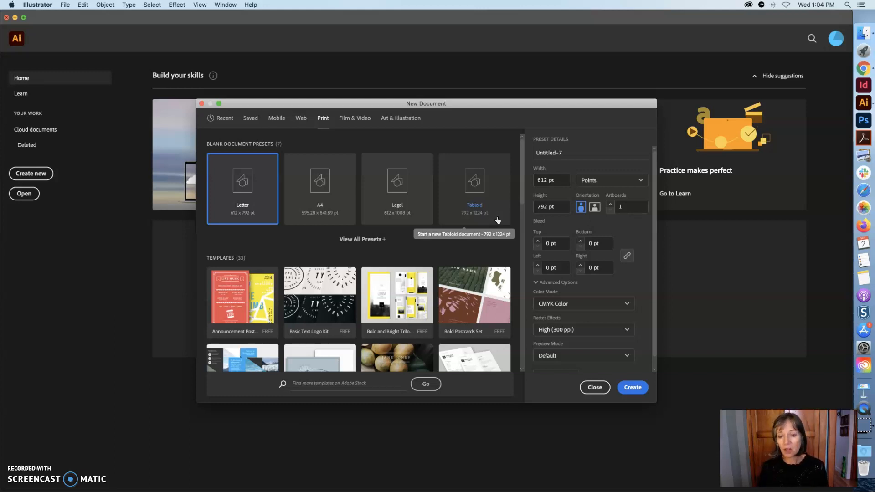
click(641, 181)
click(609, 242)
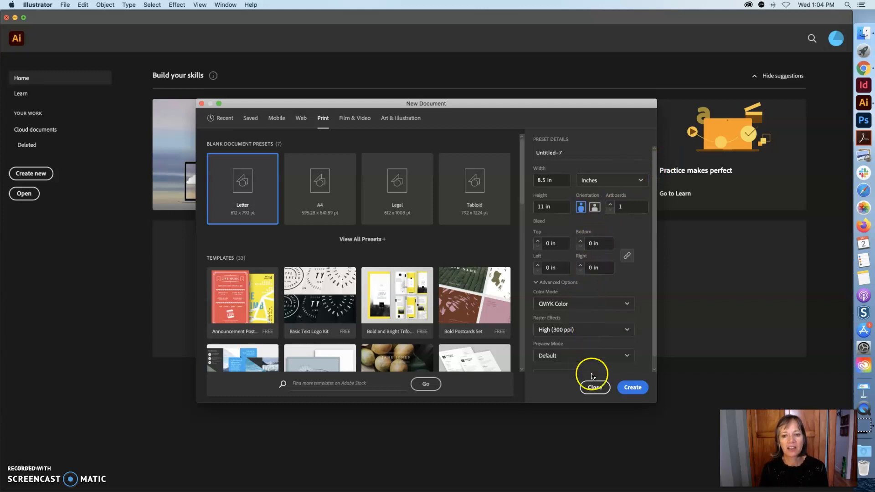
click(633, 388)
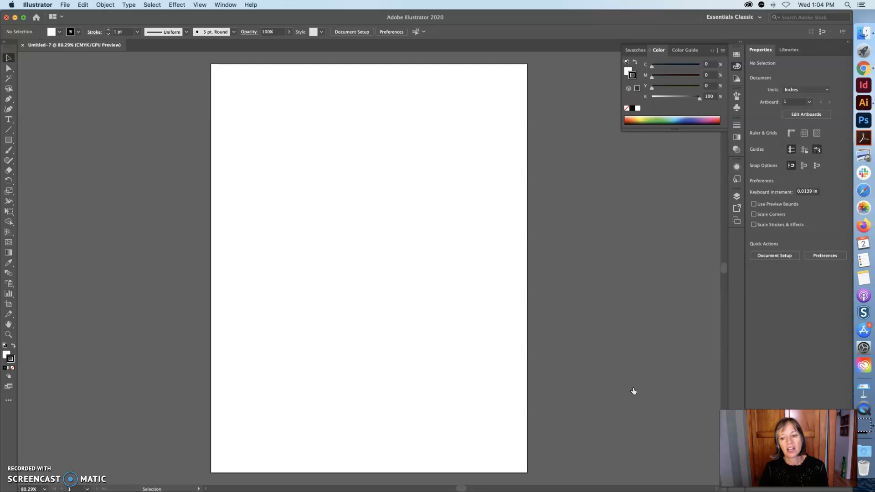
Look through the docked panels, including Color, Symbols, Stroke and Transparency.
click(736, 66)
click(736, 107)
click(736, 126)
click(736, 149)
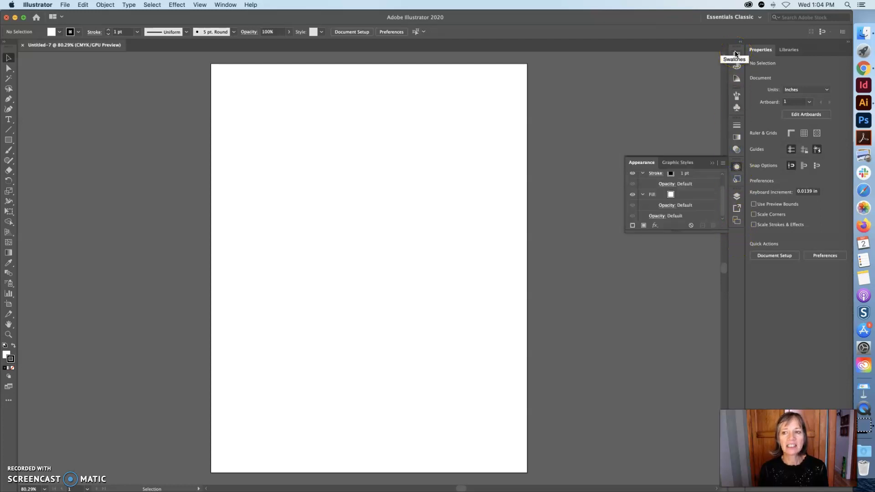
Dock the Properties and Libraries panels as icons at the end of the collapsed panel column.
click(761, 52)
drag(760, 52, 736, 238)
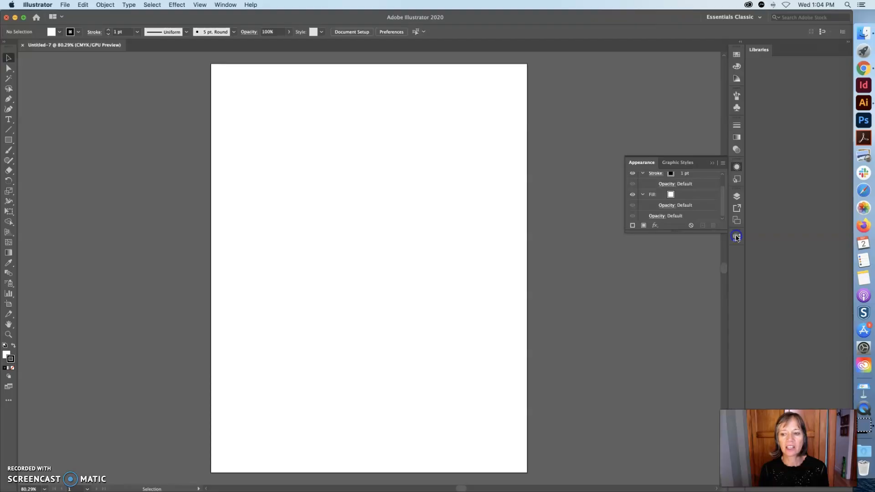
drag(749, 50, 735, 250)
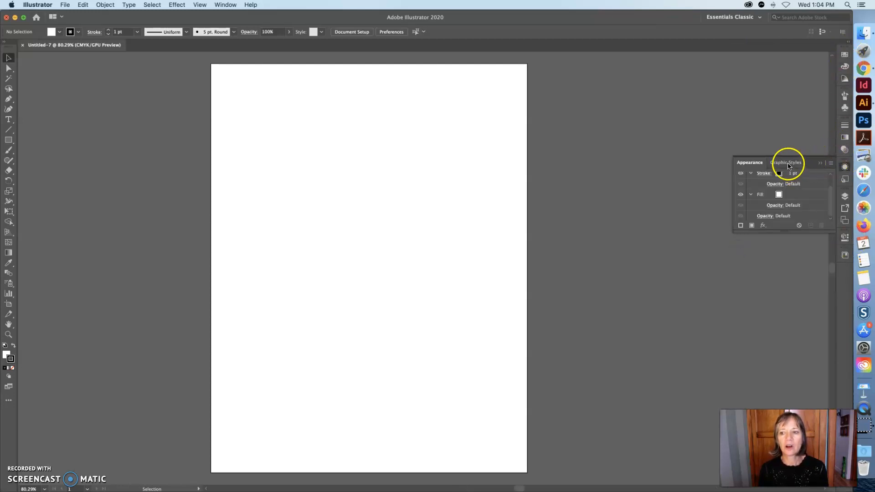
Undock and close the Appearance and Graphic Styles panels, and collapse the Libraries panel to its icon.
drag(789, 163, 687, 120)
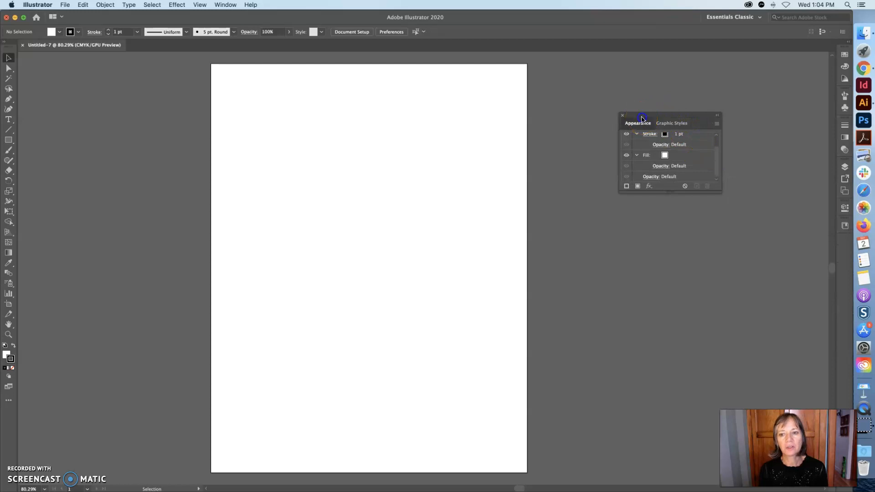
drag(642, 120, 657, 70)
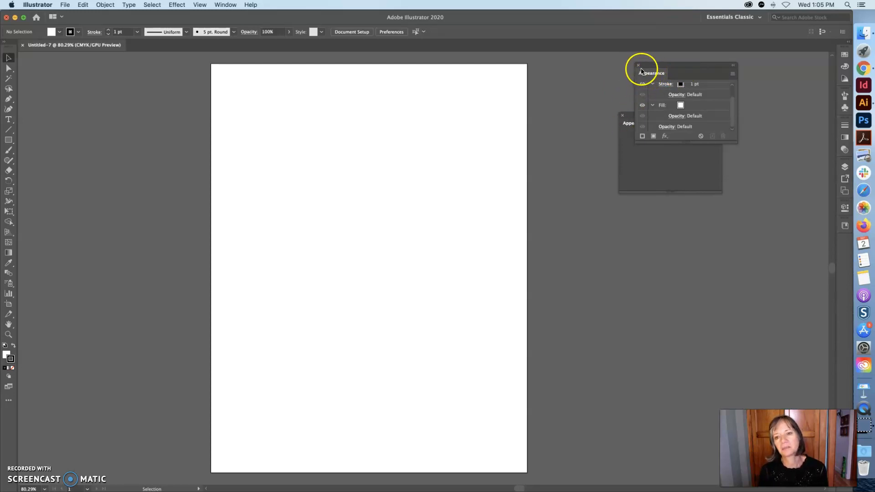
click(661, 74)
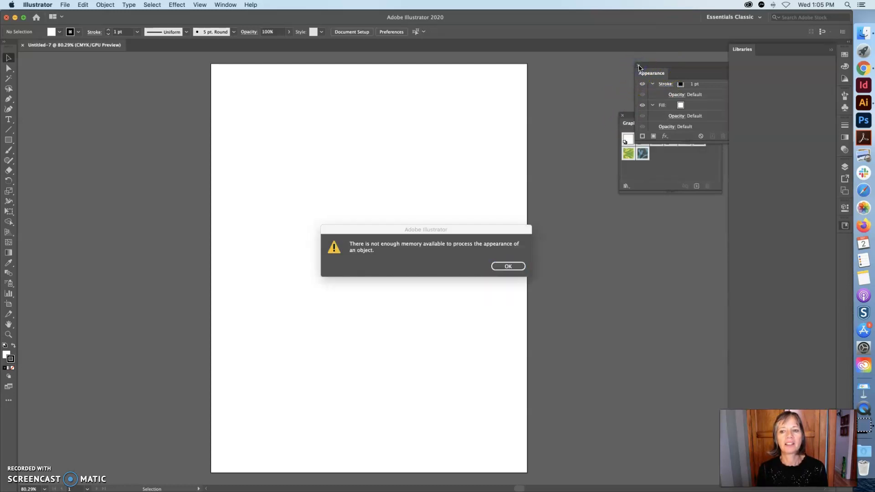
click(511, 266)
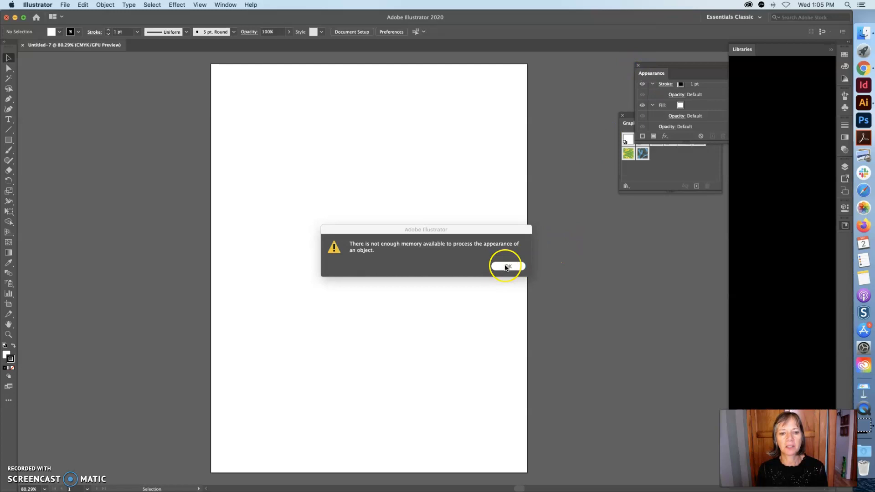
click(638, 65)
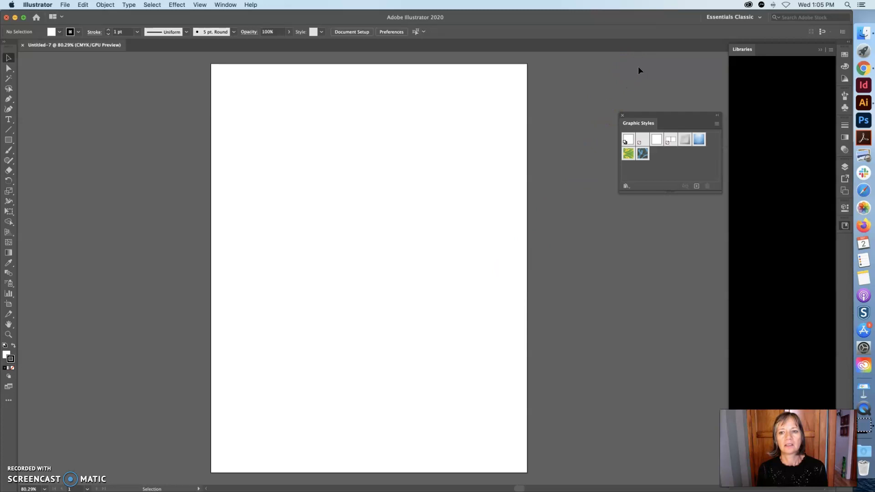
click(622, 117)
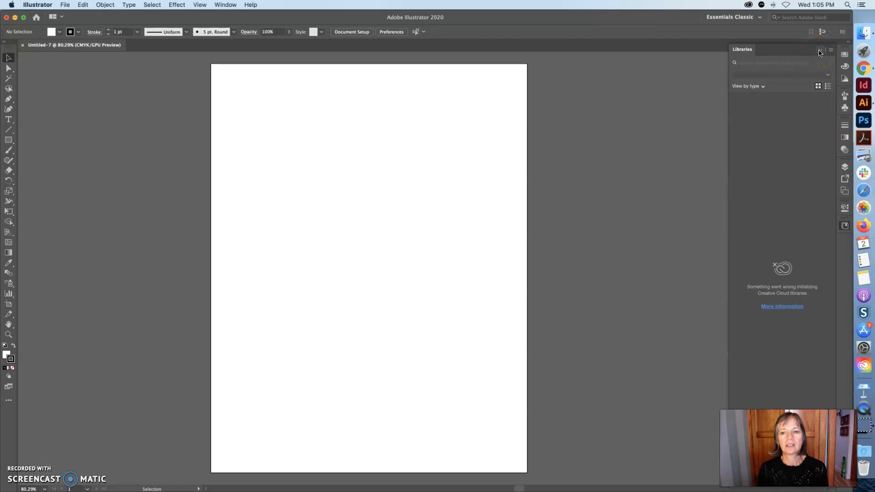
click(819, 52)
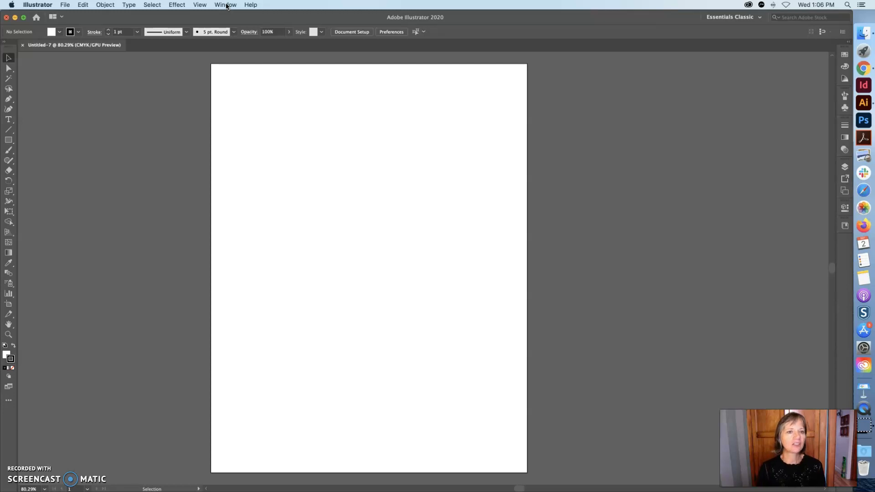
Review the general, stroke and type measurement settings in the Units preferences and accept them.
click(39, 5)
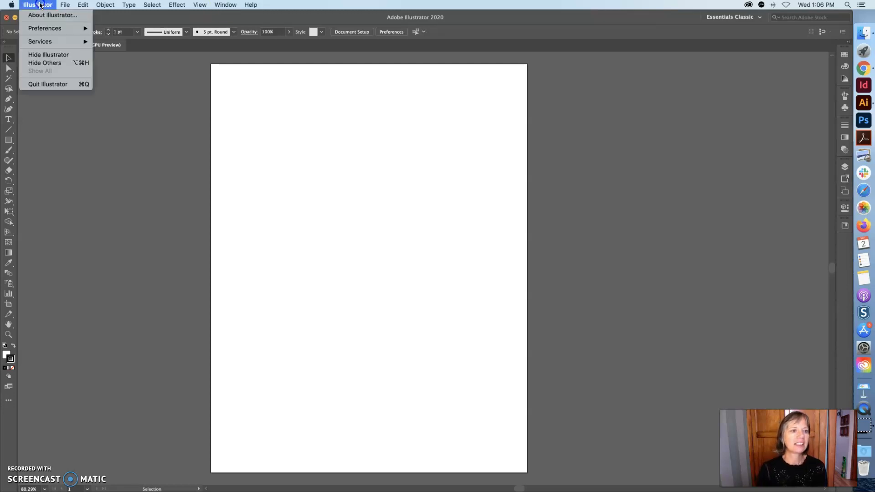
click(39, 26)
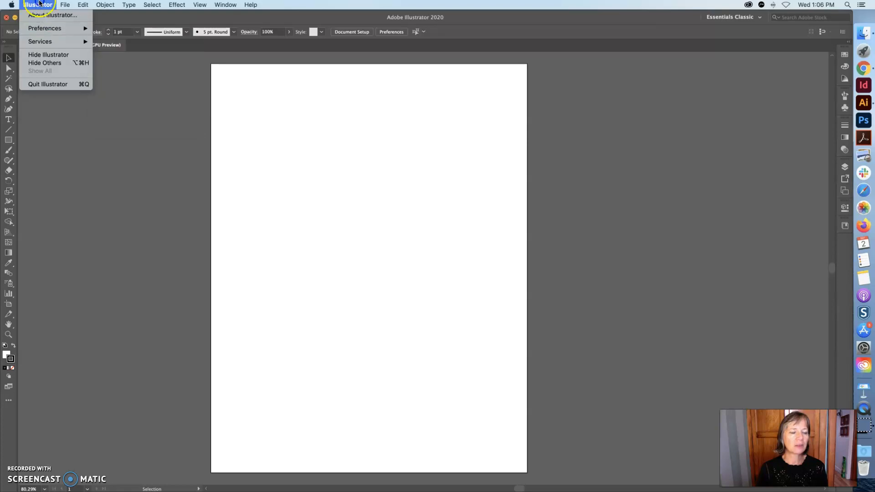
click(40, 19)
mouse_move(41, 30)
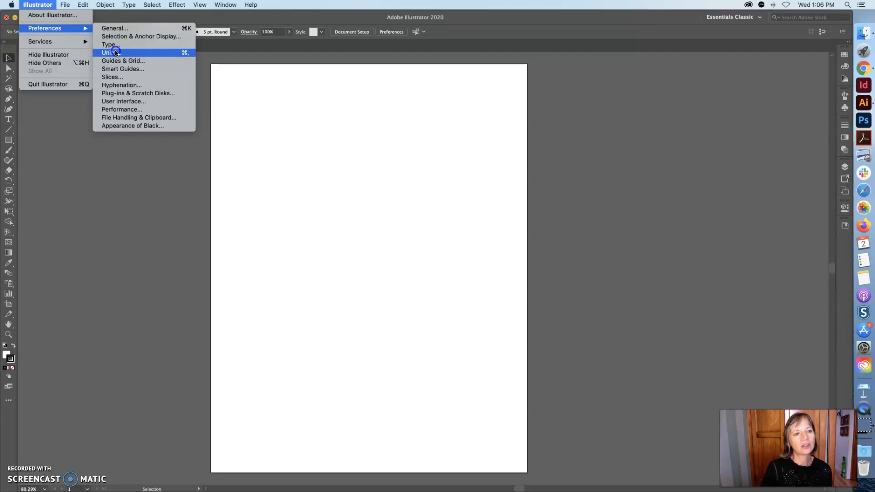
click(115, 53)
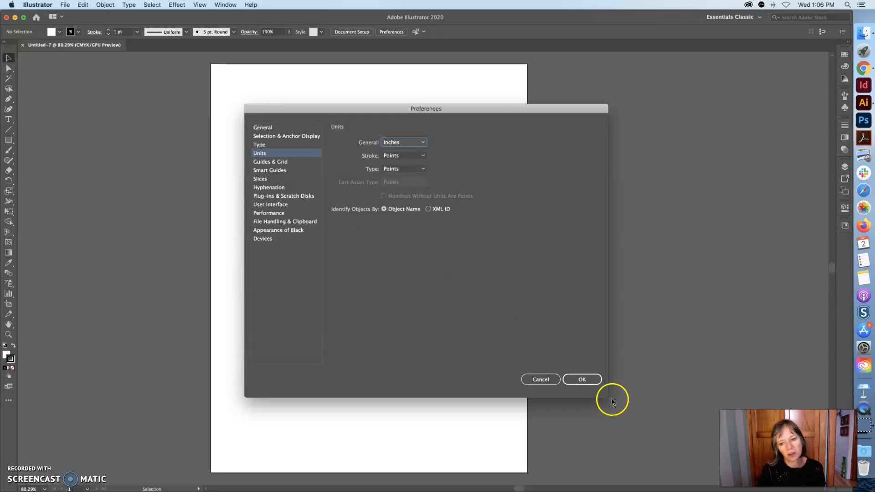
click(574, 381)
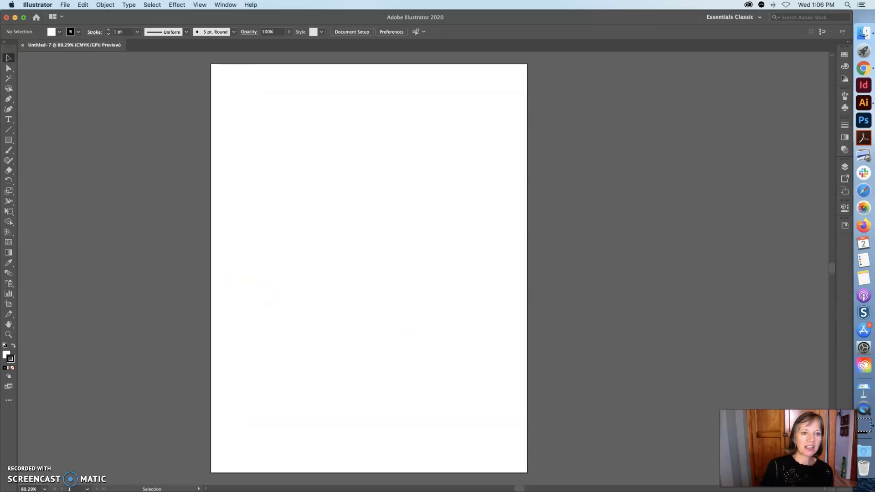
Set the workspace to Essentials Classic.
click(224, 4)
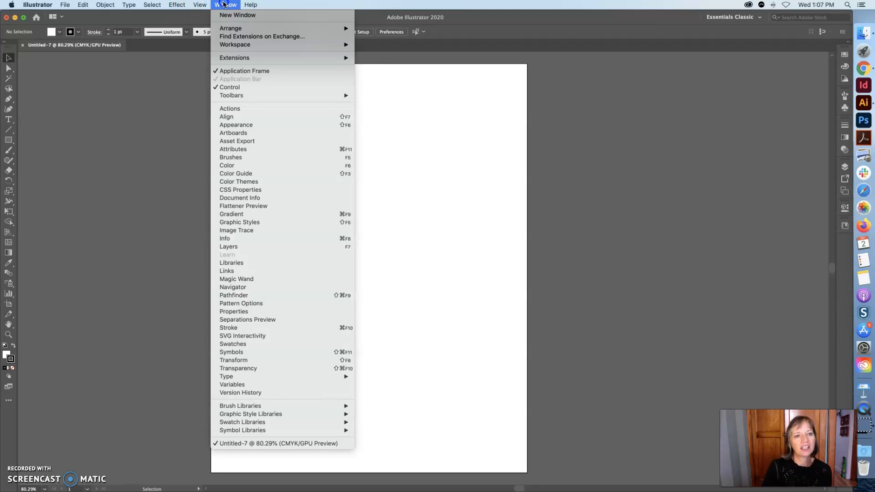
click(223, 4)
click(774, 139)
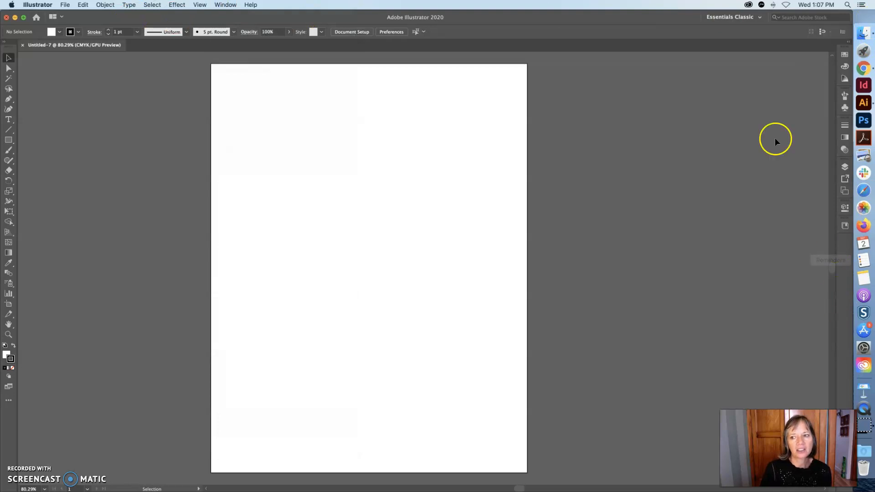
click(224, 4)
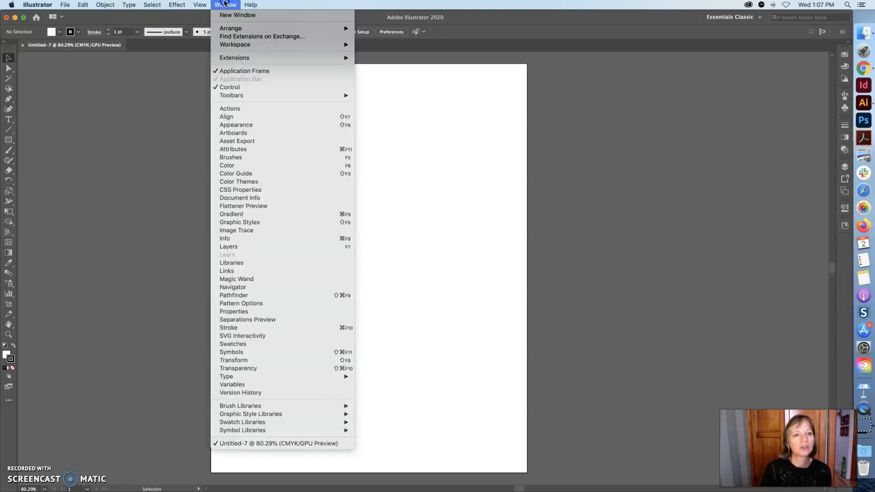
mouse_move(236, 45)
click(364, 64)
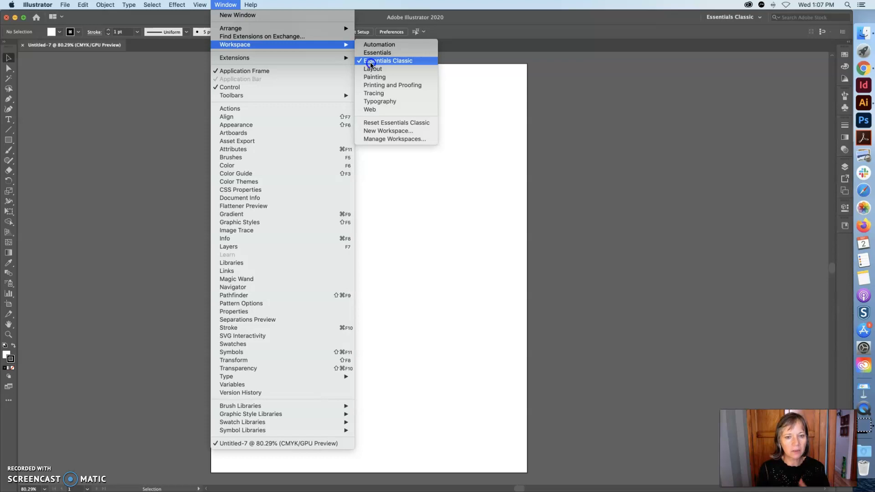
click(370, 63)
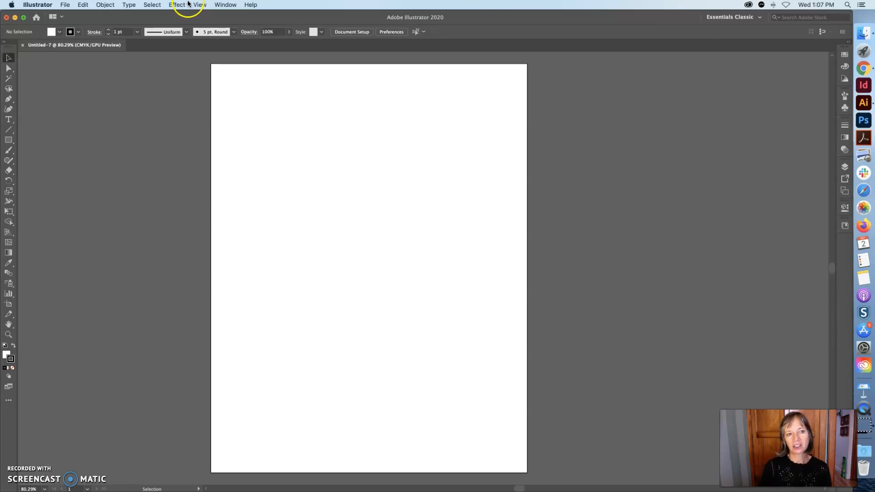
Show the rulers around the document.
click(199, 5)
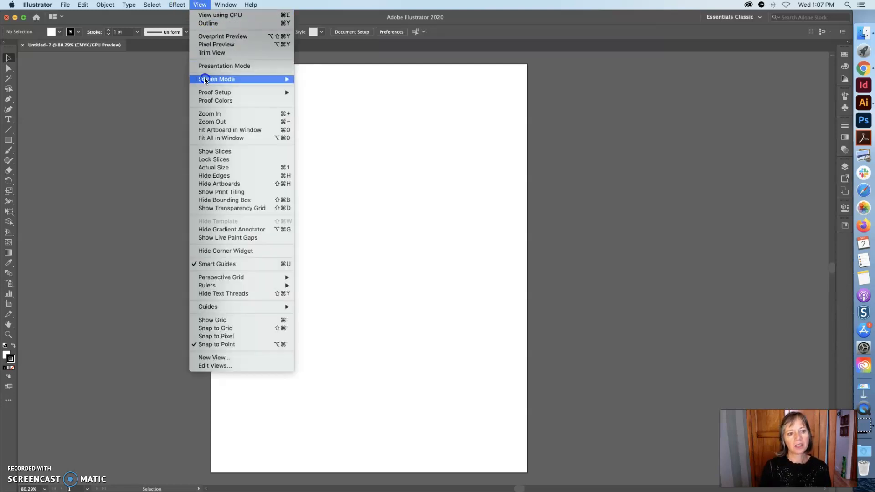
click(208, 292)
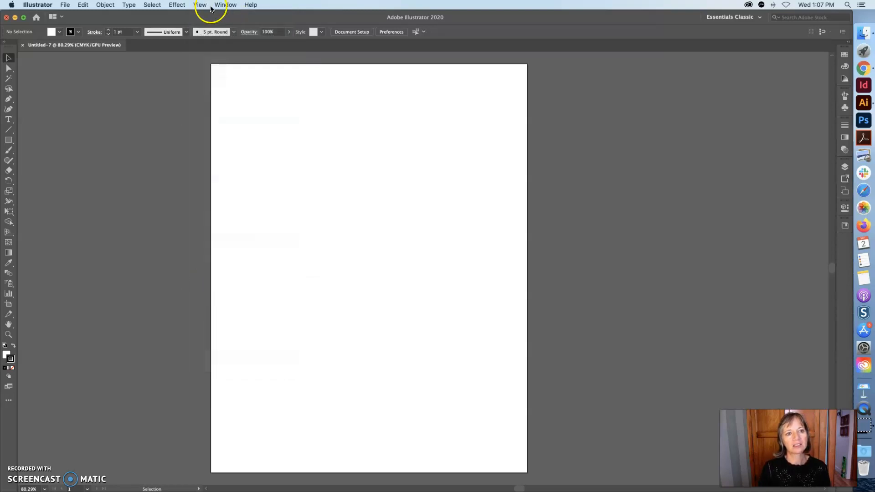
click(199, 5)
click(229, 294)
mouse_move(229, 286)
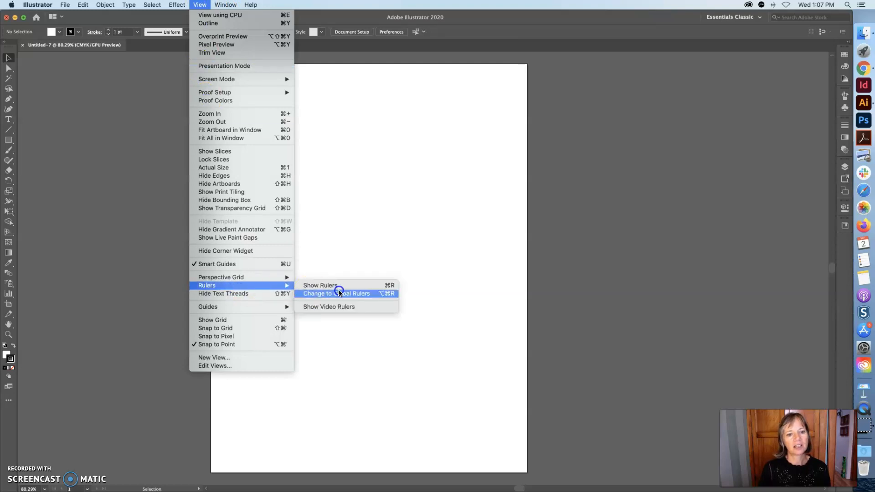
click(339, 286)
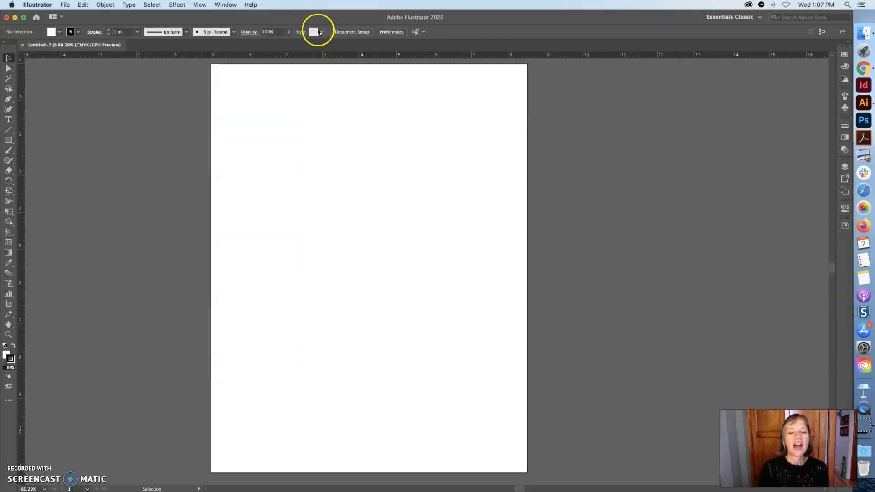
Place a horizontal guide at about 4.03 in and a vertical guide at about 2.91 in on the artboard, and clear all guides.
drag(330, 55, 340, 214)
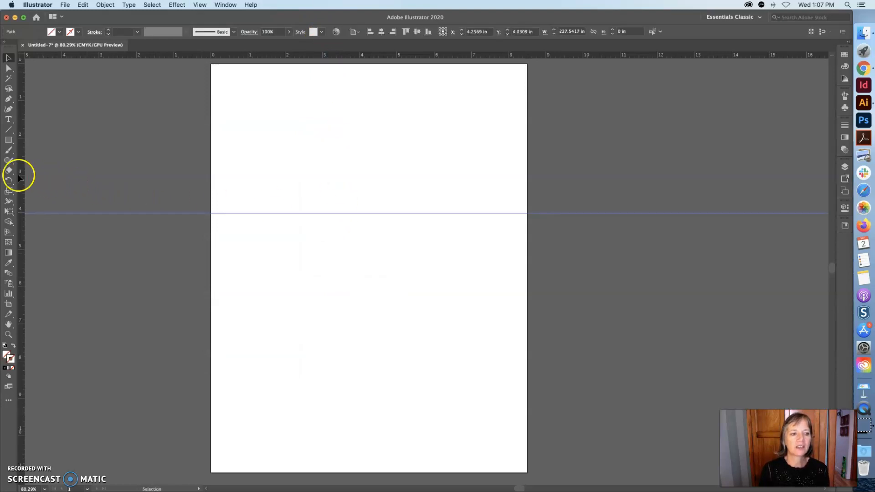
drag(22, 172, 319, 197)
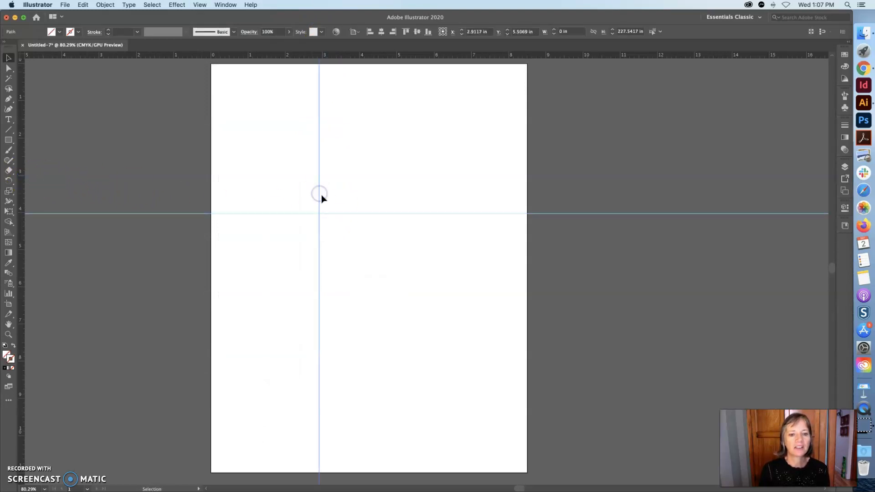
click(198, 5)
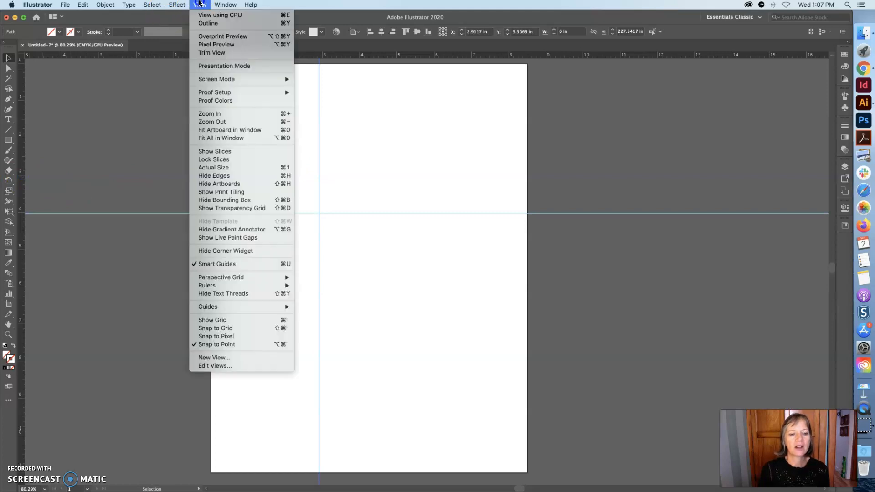
mouse_move(253, 306)
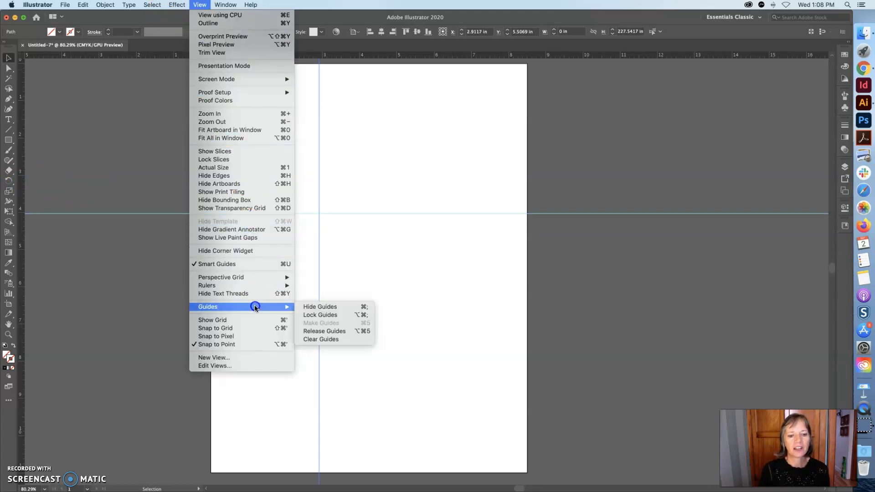
click(318, 339)
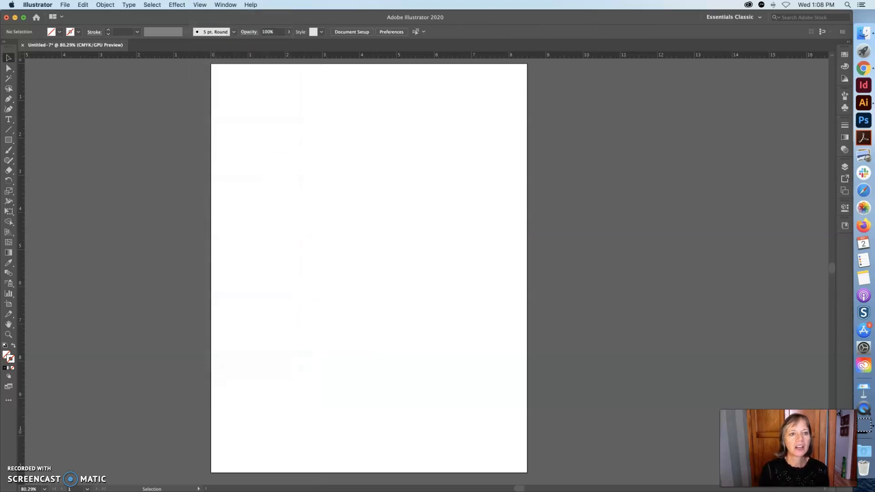
Show the document grid over the artboard.
click(199, 5)
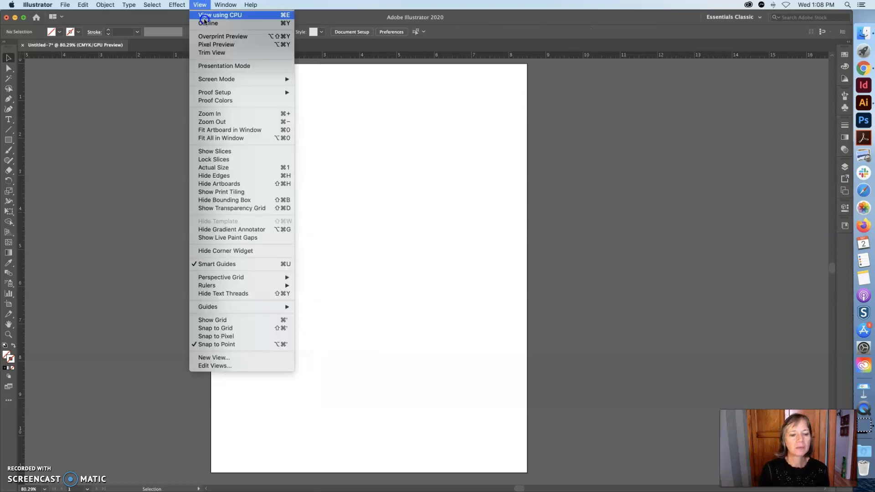
click(236, 320)
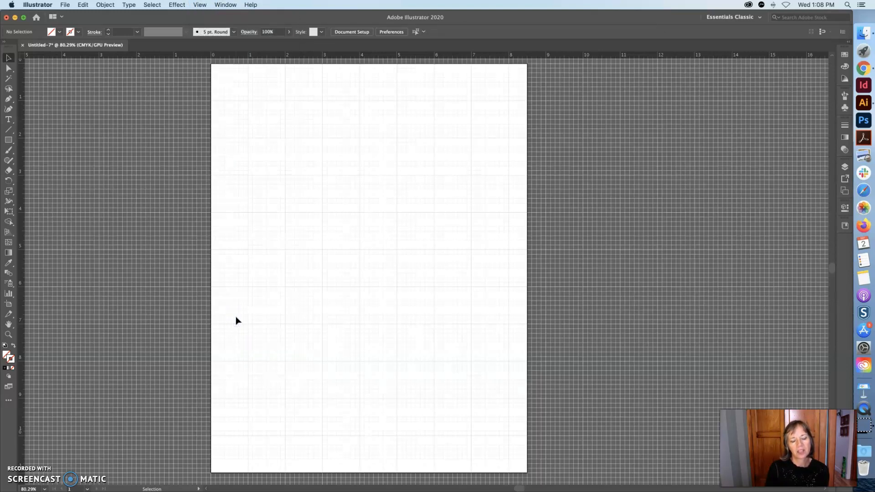
Hide the document grid.
click(200, 5)
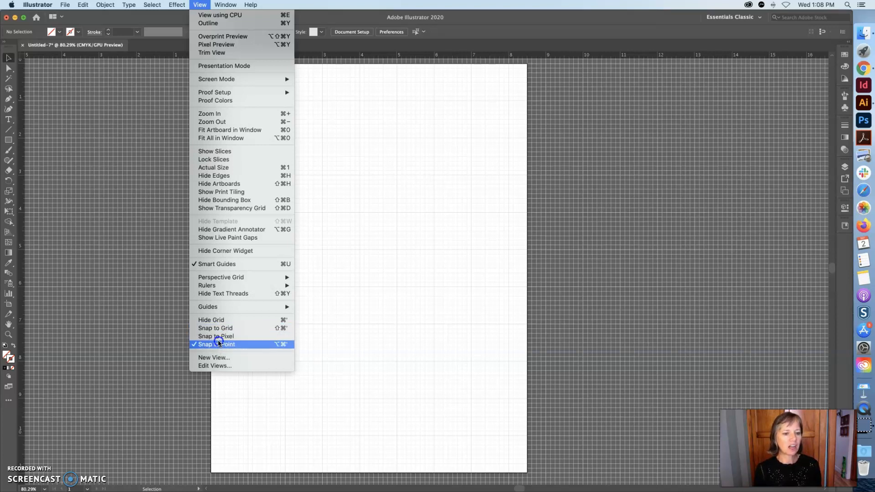
click(218, 319)
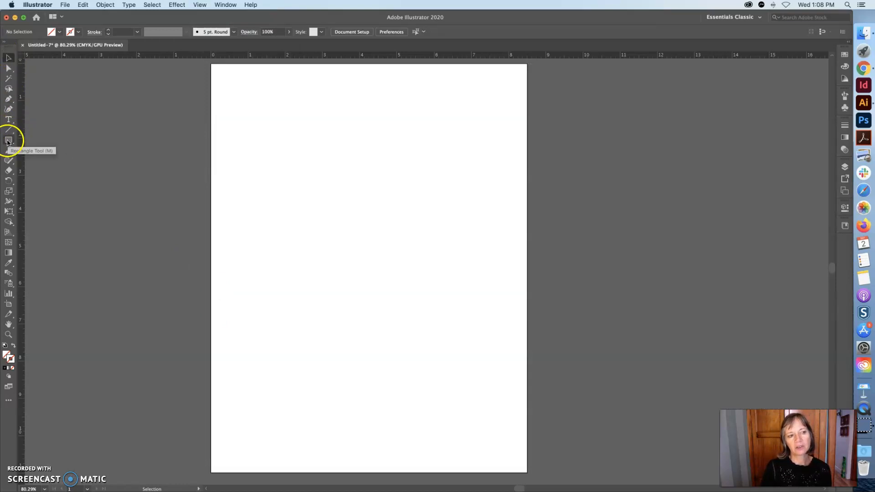
Draw a rectangle about 4.82 in wide and 4.02 in high on the upper half of the artboard and deselect it.
click(9, 140)
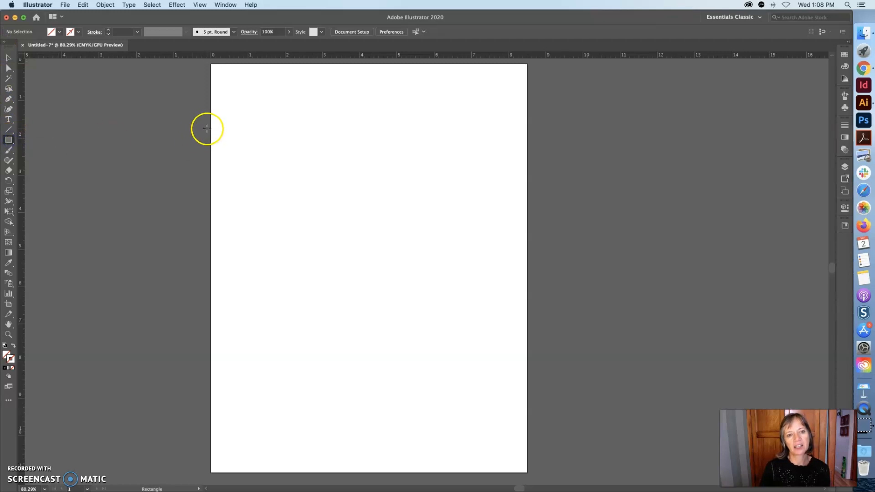
drag(271, 103, 449, 253)
click(7, 58)
click(230, 107)
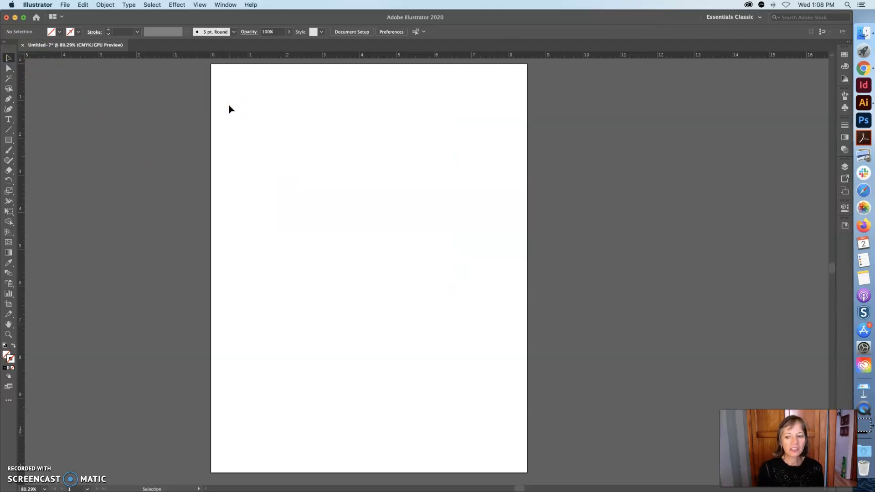
Give the rectangle a blue stroke, about C 90.98, M 85.49, Y 0, K 0, picked from the color spectrum.
drag(252, 74, 404, 291)
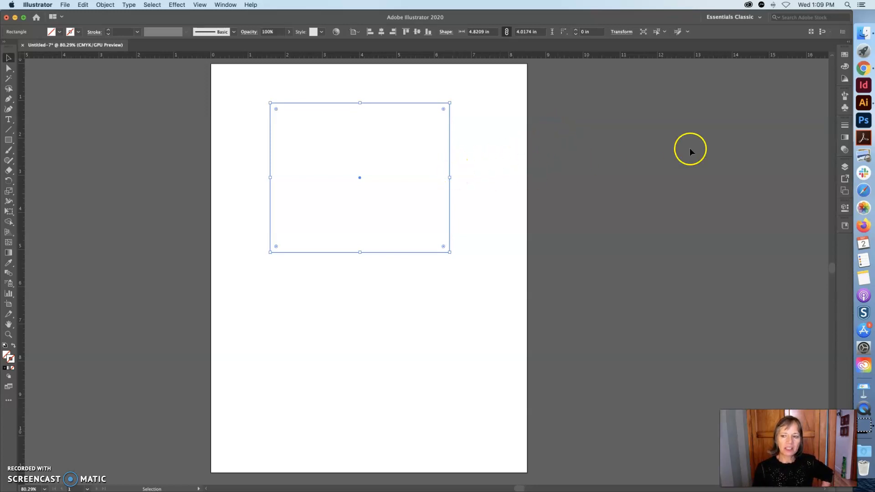
click(844, 68)
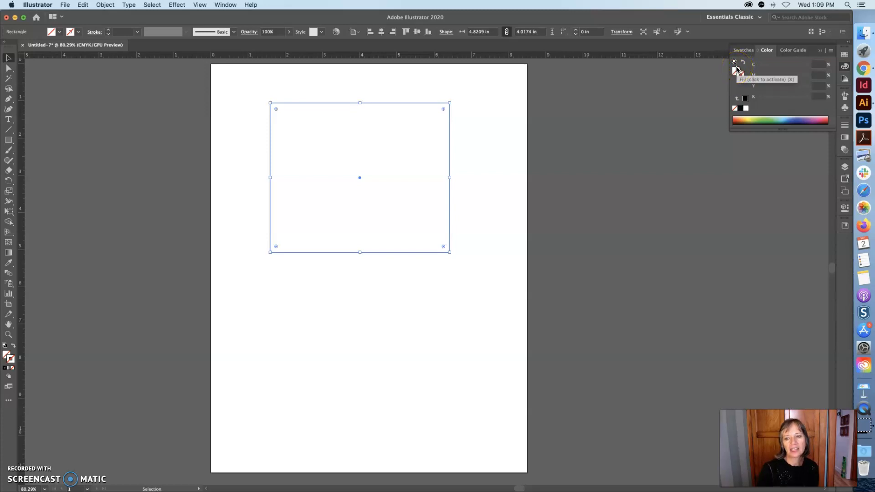
click(738, 75)
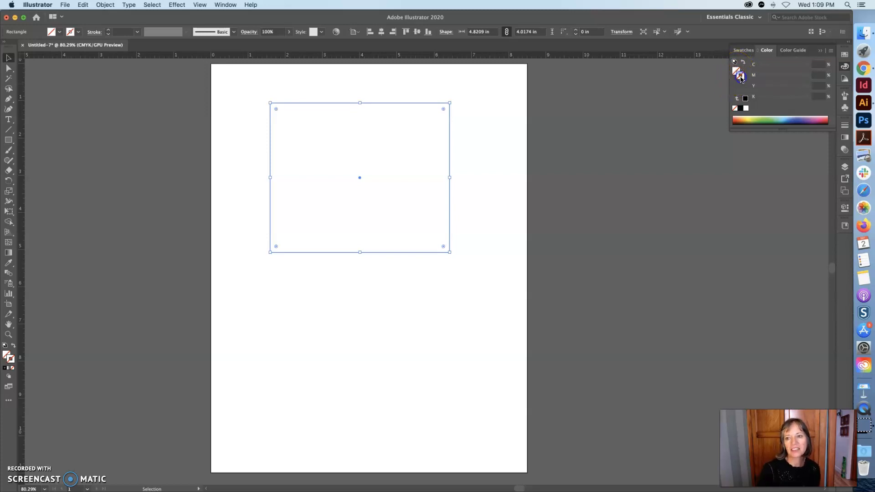
click(800, 117)
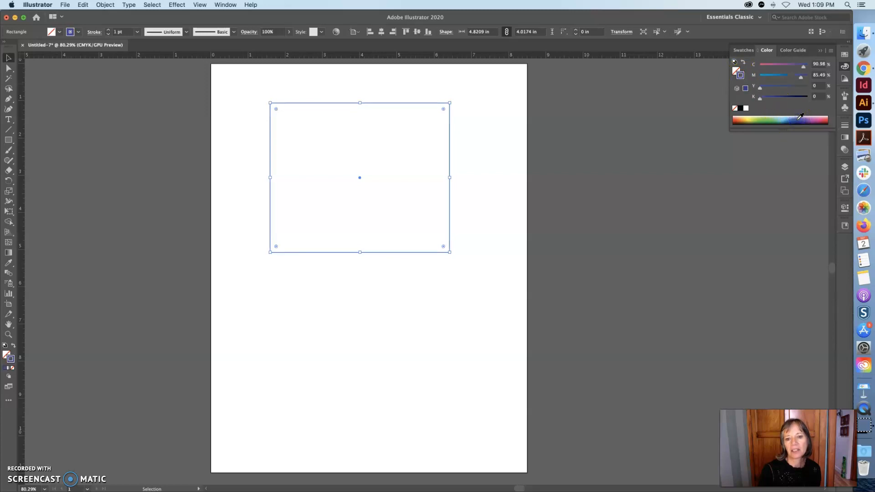
click(164, 81)
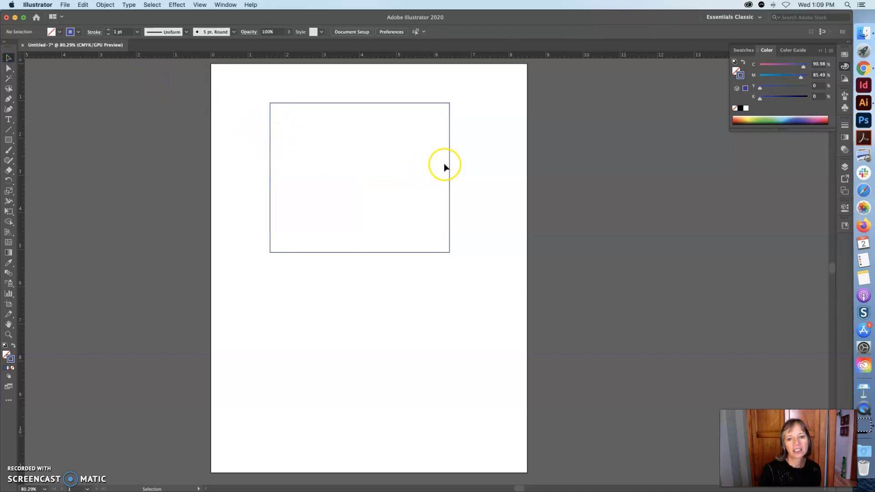
Change the rectangle's stroke to dark red, about C 30.98, M 100, Y 83.53, K 43.92.
click(460, 132)
click(446, 134)
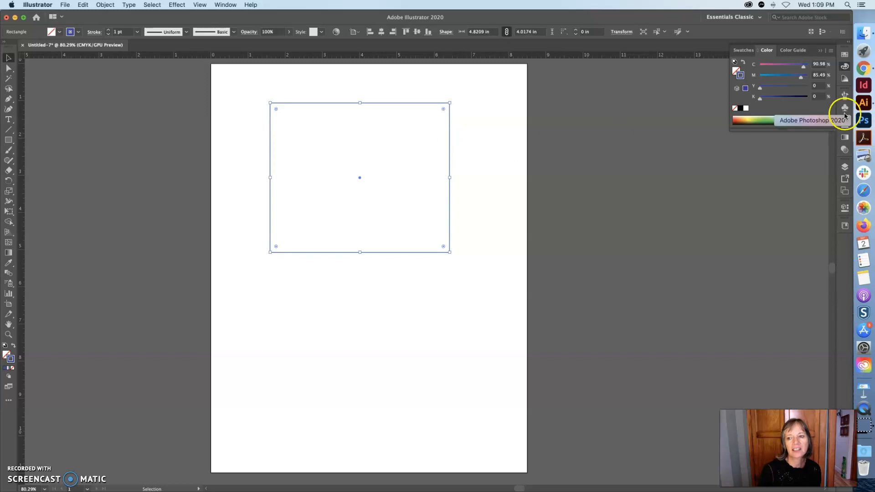
click(825, 120)
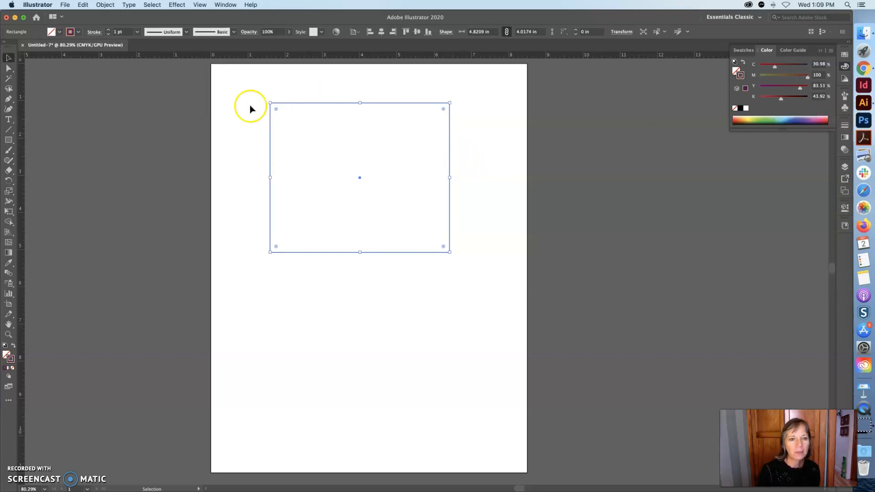
click(243, 91)
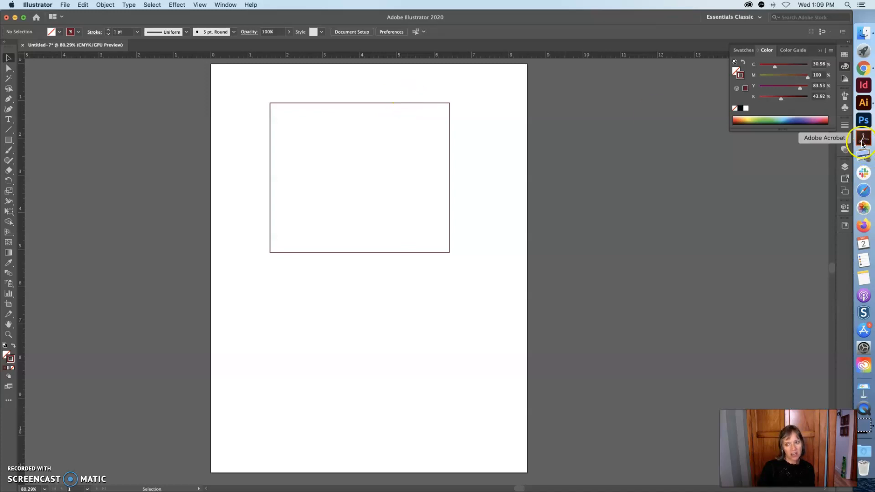
Set the rectangle's stroke weight to 8 pt and deselect it.
click(394, 112)
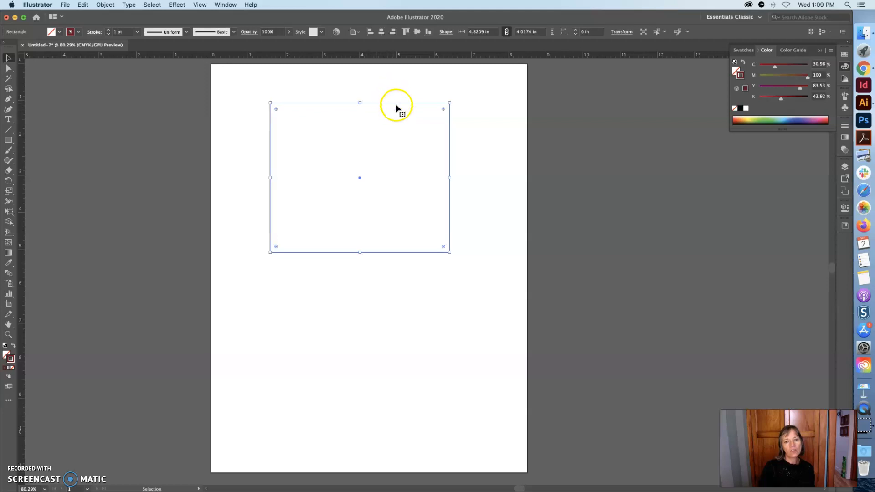
click(846, 127)
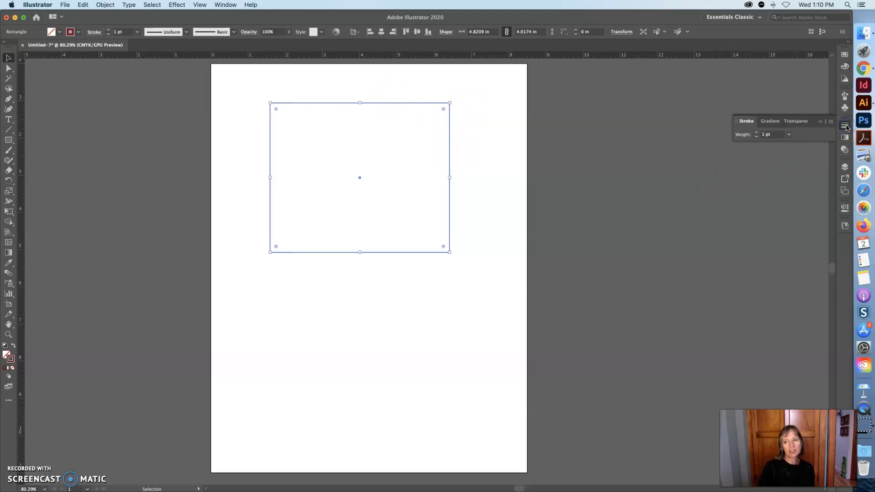
click(788, 136)
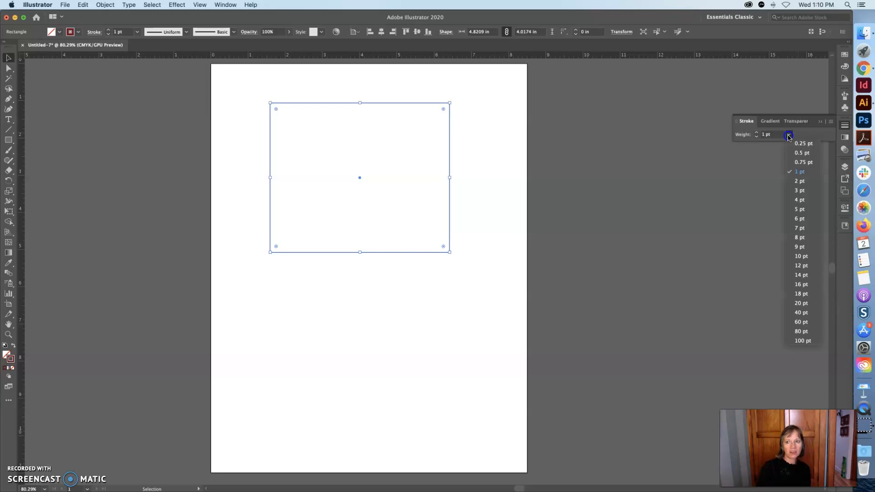
click(801, 238)
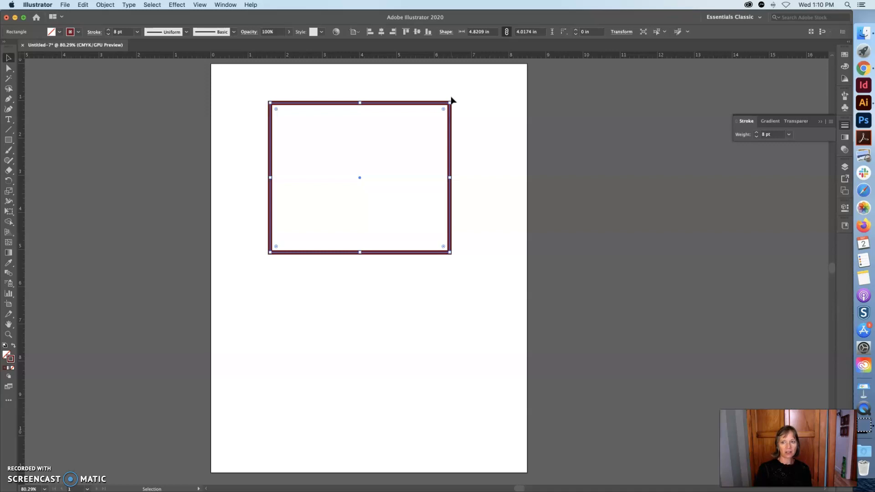
click(337, 88)
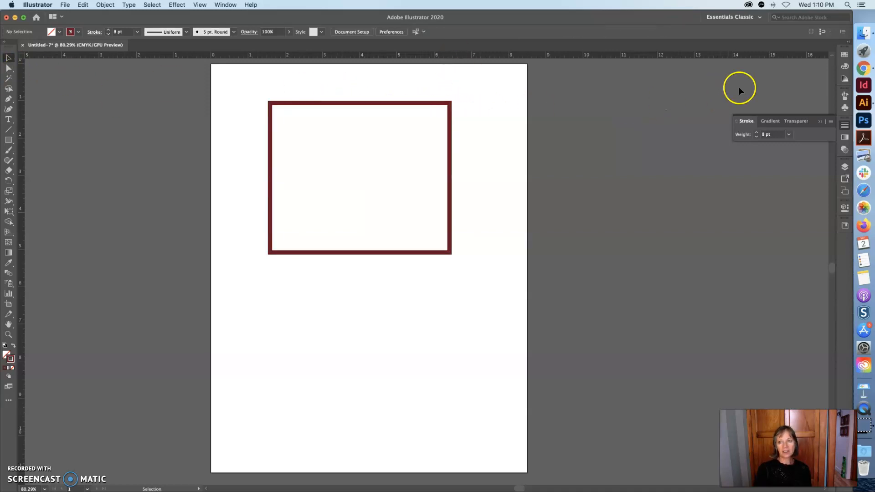
Fill the rectangle with light blue, about C 58.43, M 0, Y 1.18, K 0, picked from the color spectrum.
click(845, 67)
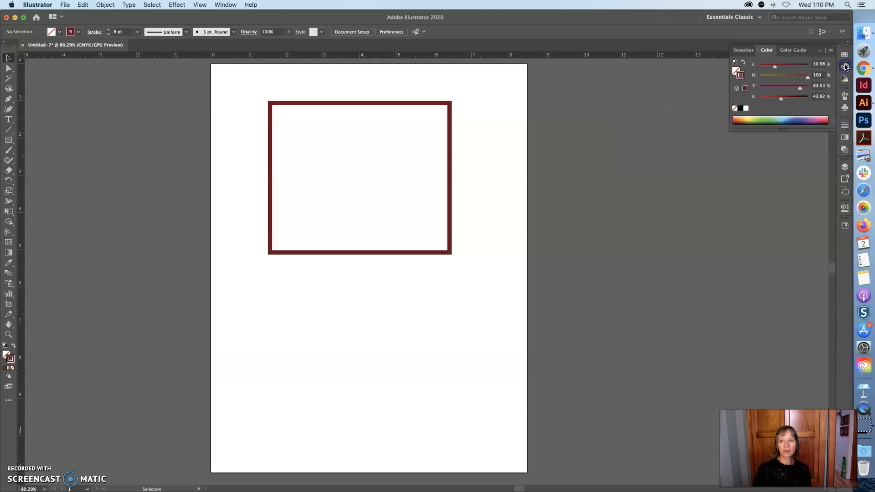
click(735, 70)
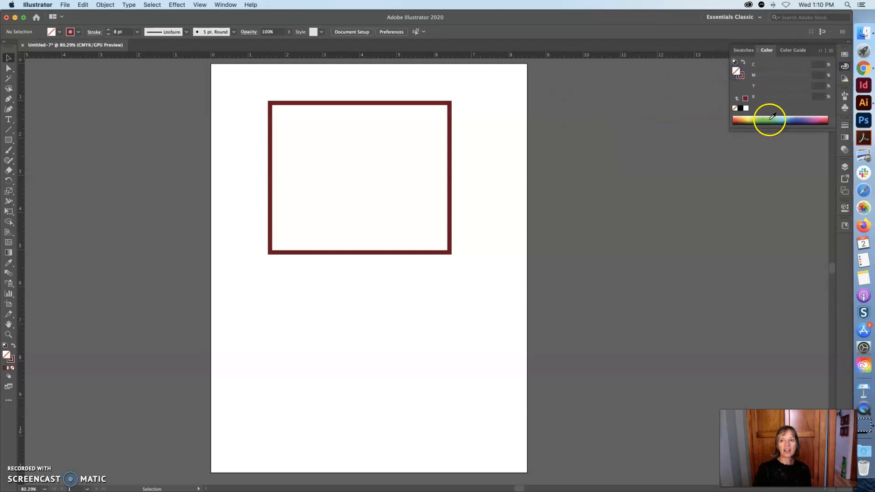
click(770, 120)
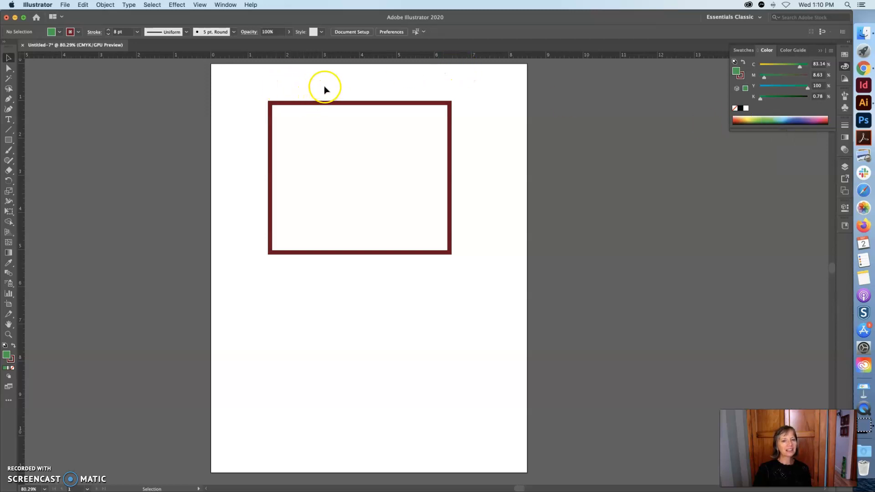
drag(342, 127, 343, 127)
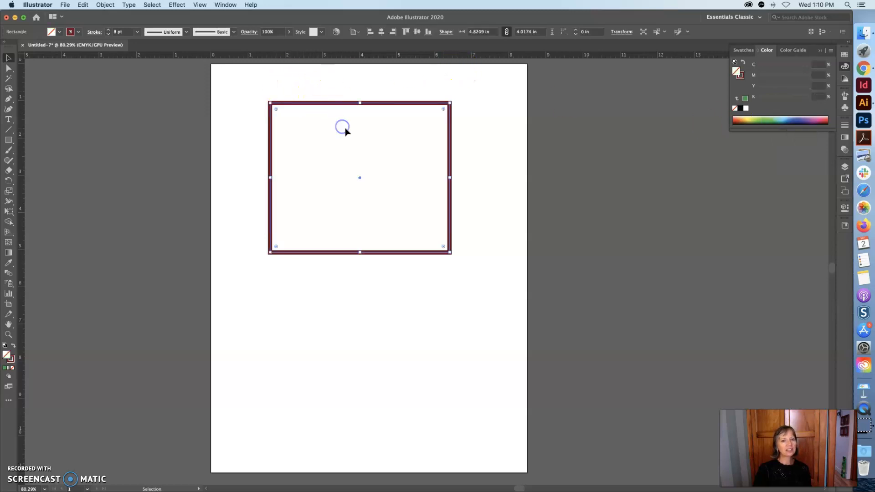
click(783, 118)
Move the filled rectangle up and left toward the artboard's top-left corner and deselect it.
click(277, 76)
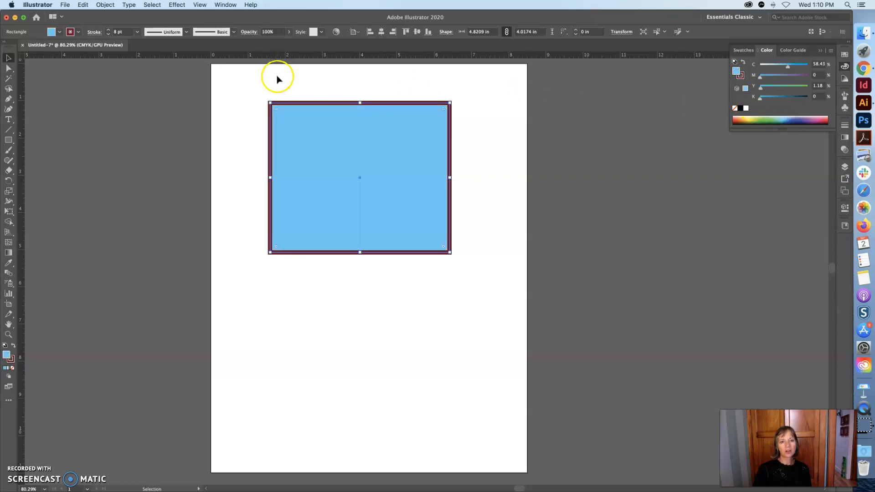
drag(347, 112, 320, 88)
click(493, 131)
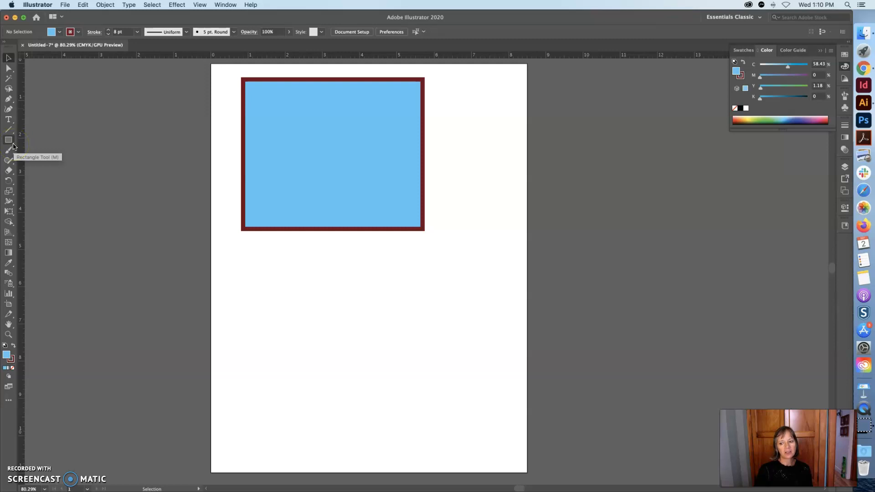
Draw an ellipse about 5.85 by 5.04 in on the artboard's lower half and a circle about 1.81 in across at its right edge.
drag(13, 146, 39, 160)
drag(261, 252, 480, 440)
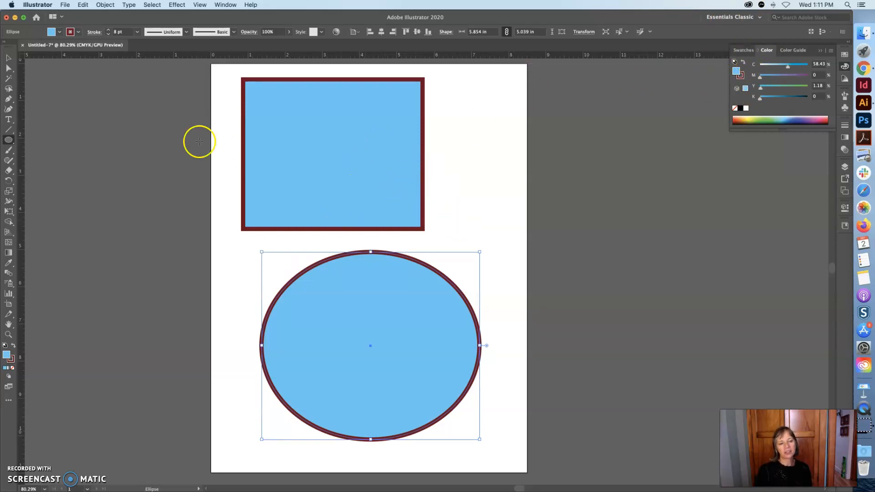
drag(461, 126, 489, 195)
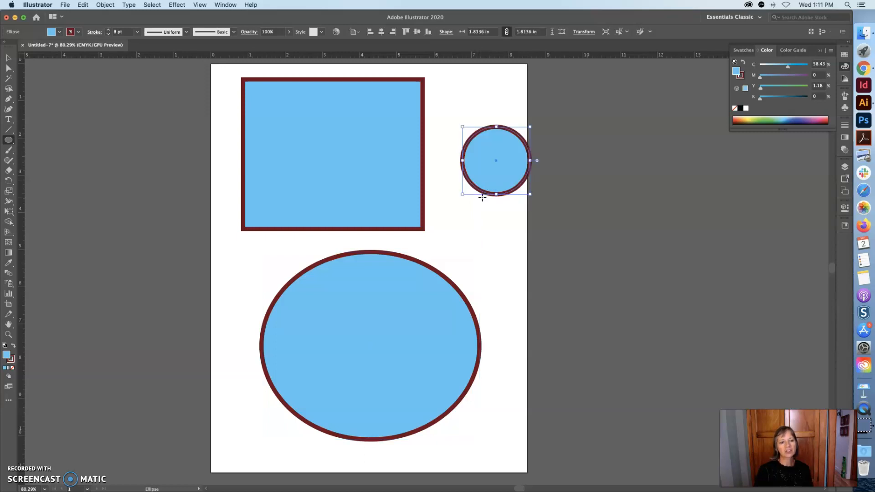
Draw a square about 0.92 in per side above the small circle with the Rectangle tool.
drag(10, 140, 28, 140)
drag(444, 73, 478, 105)
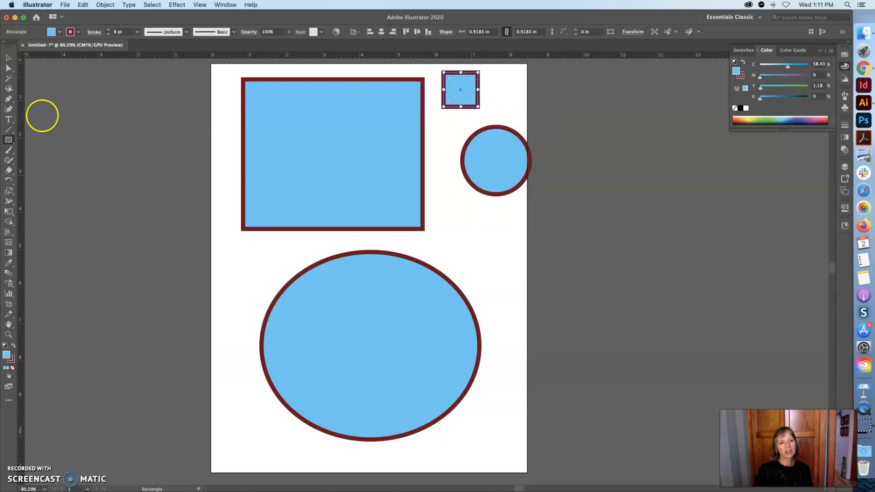
Delete the large rectangle from the upper part of the artboard.
click(8, 57)
click(270, 141)
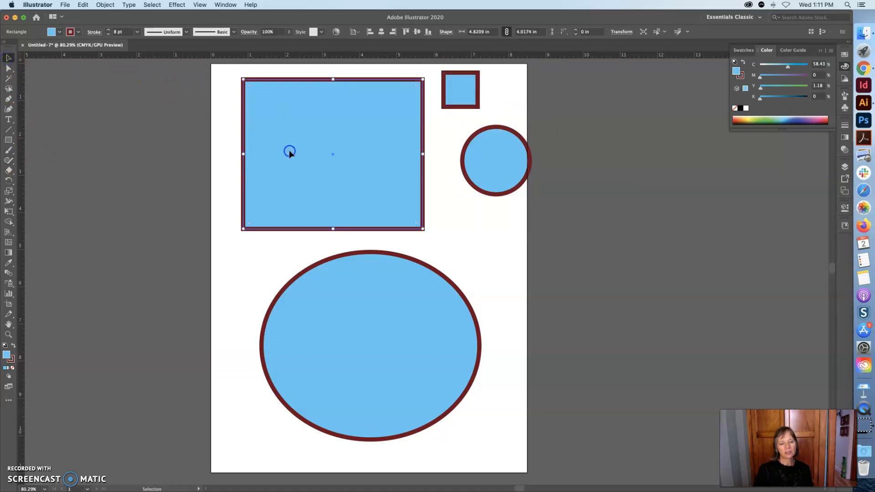
key(Delete)
Draw a diagonal line above the large ellipse, sloping down to the right, about 4.94 in wide and 1.37 in high.
click(8, 129)
mouse_move(252, 172)
mouse_down()
mouse_move(397, 181)
mouse_move(435, 222)
mouse_up()
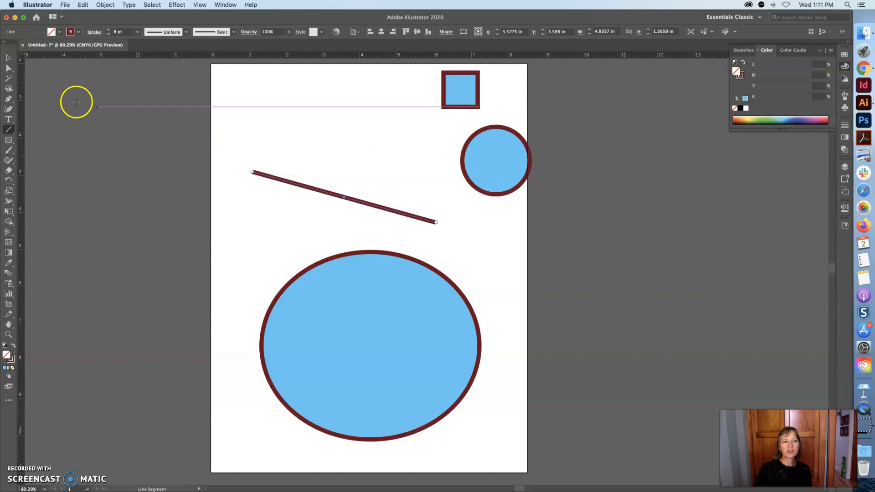
Swap the small circle's fill and stroke colors, and swap them back.
click(10, 61)
click(489, 146)
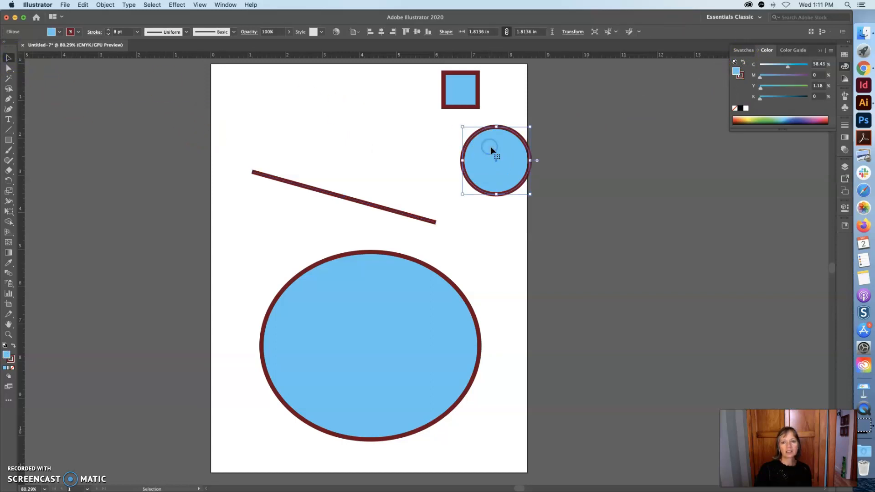
click(743, 62)
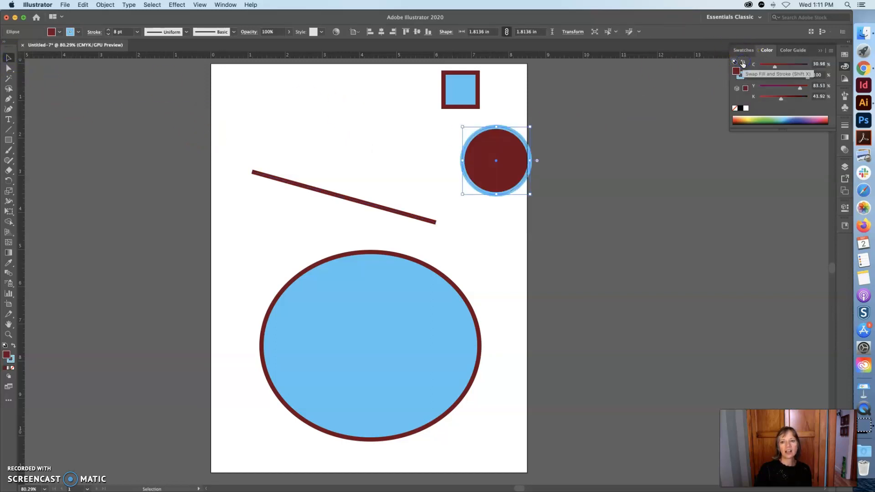
click(743, 62)
Swap the diagonal line's fill and stroke, deselect and reselect the line, and swap them back.
click(352, 201)
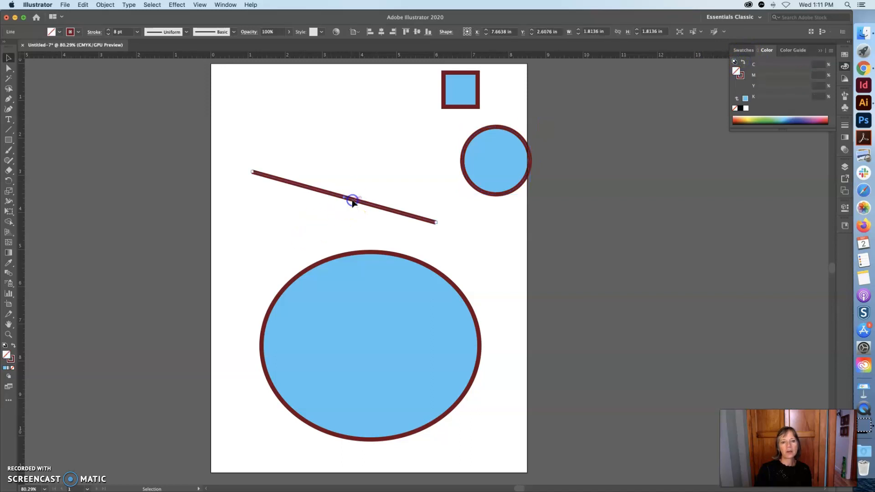
click(743, 62)
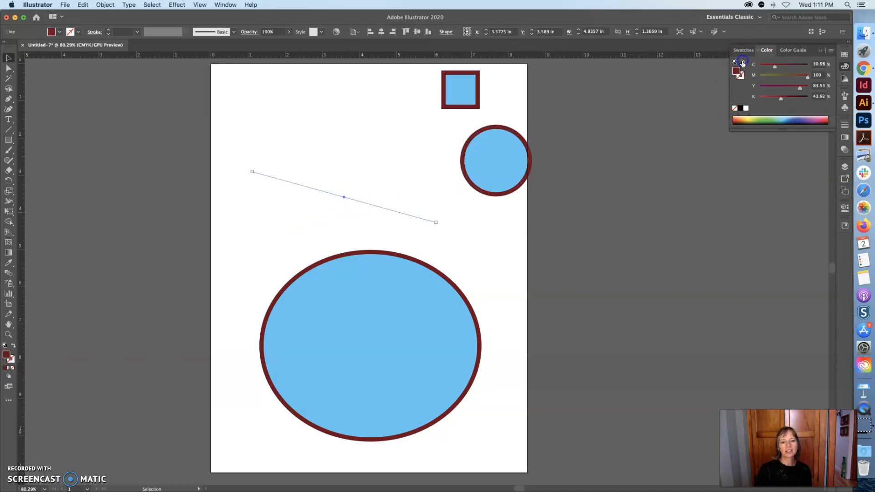
click(393, 216)
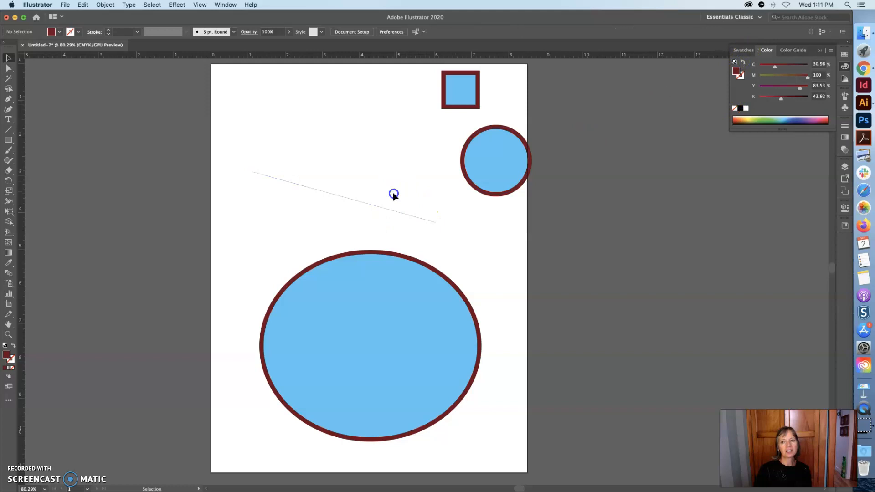
drag(383, 224, 383, 223)
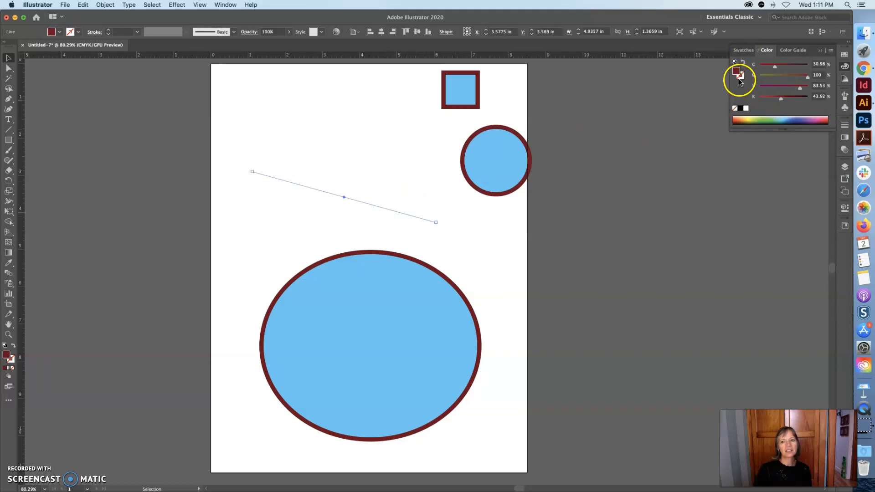
click(743, 63)
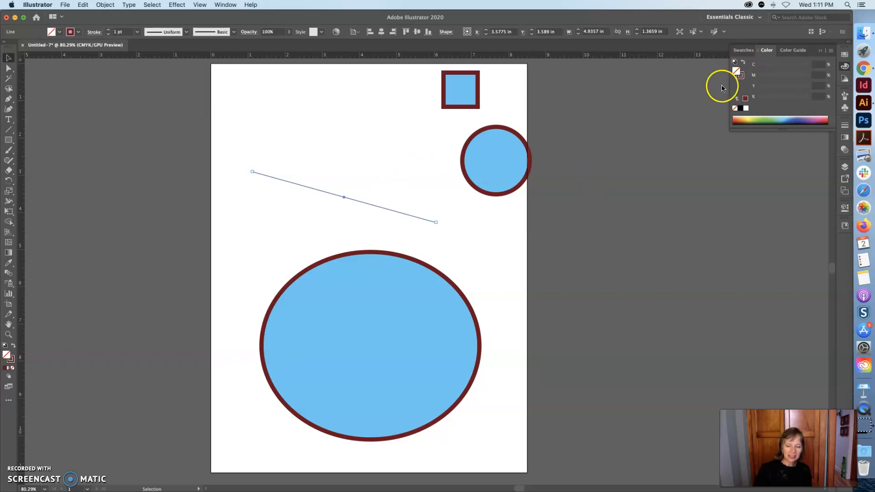
Set the diagonal line's stroke weight to 9 pt.
click(844, 126)
click(790, 136)
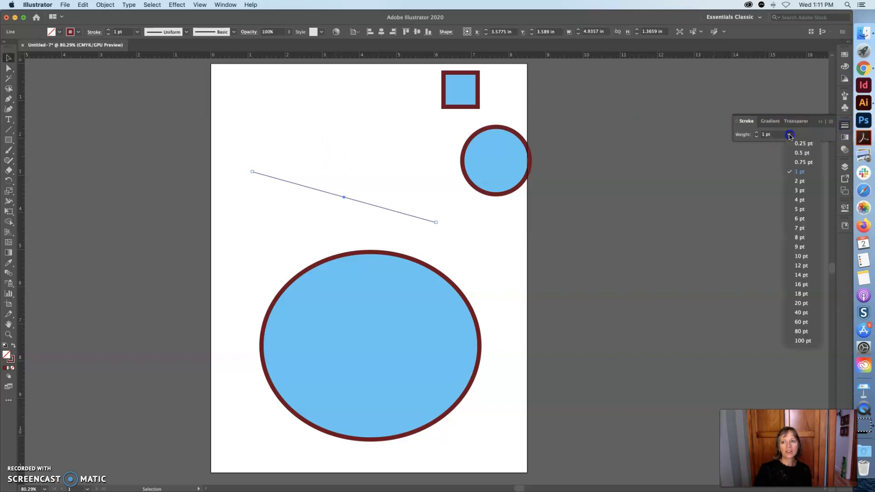
click(797, 246)
scroll(766, 239, down, 1)
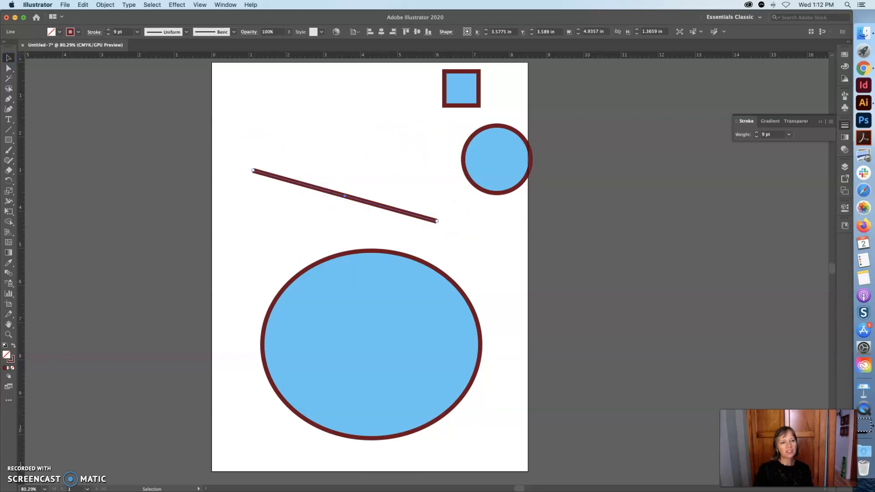
Draw two horizontal lines above the diagonal line, about 3.99 in and about 5.52 in long.
click(8, 129)
drag(234, 108, 384, 111)
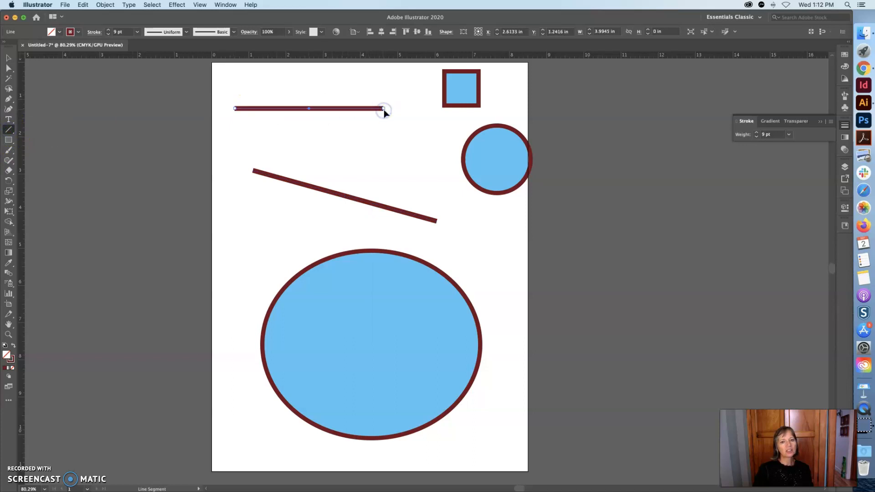
mouse_move(309, 130)
mouse_down()
mouse_move(329, 168)
mouse_move(307, 181)
mouse_move(270, 172)
mouse_move(255, 166)
mouse_move(242, 107)
mouse_move(302, 89)
mouse_move(368, 95)
mouse_move(398, 137)
mouse_move(514, 141)
mouse_up()
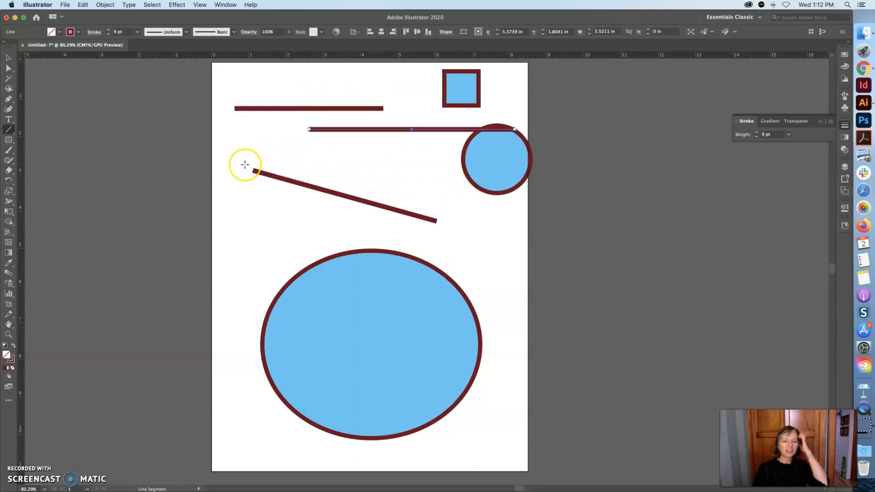
Select all the shapes and lines on the artboard and delete them.
click(9, 58)
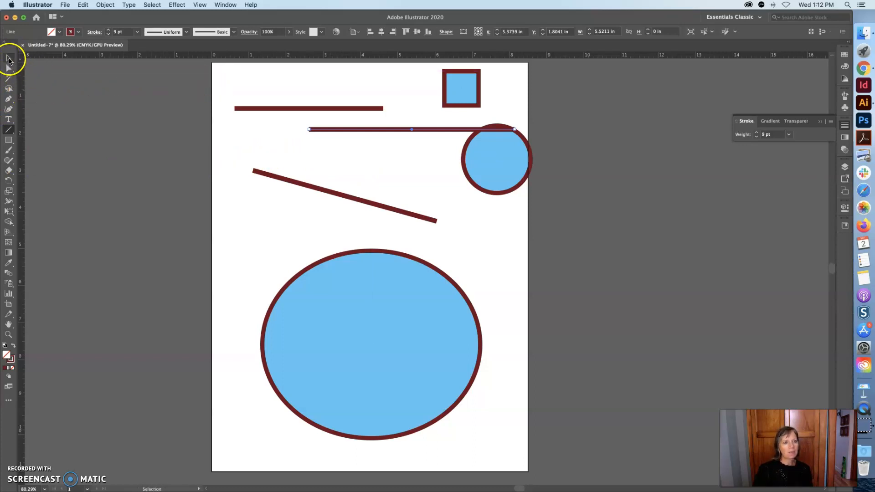
drag(272, 72, 529, 323)
key(Delete)
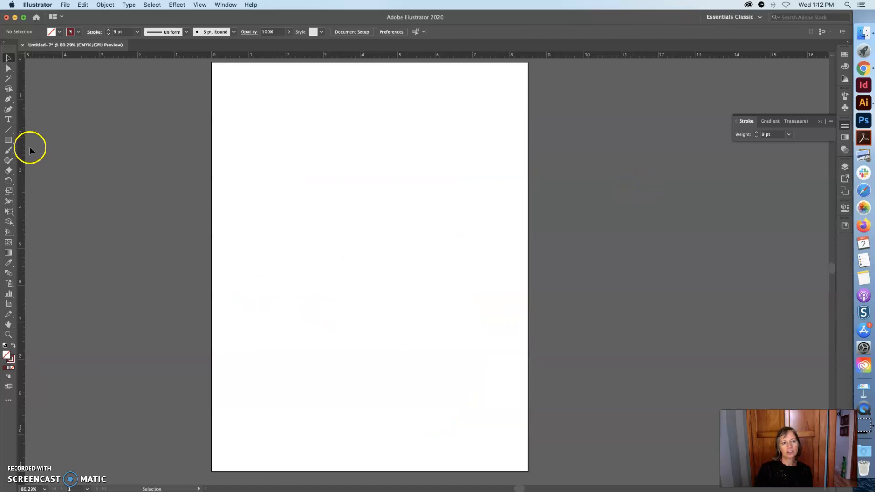
Draw a horizontal line about 5.88 in long across the upper part of the artboard.
click(10, 130)
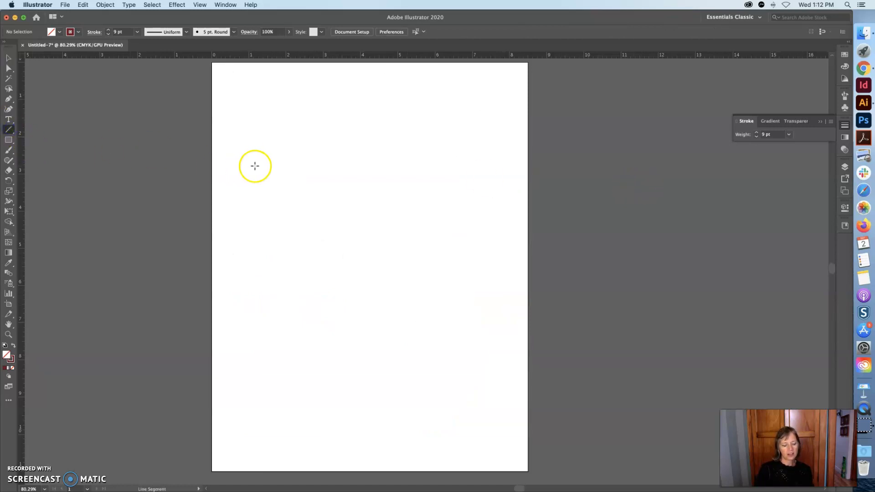
drag(256, 166, 475, 173)
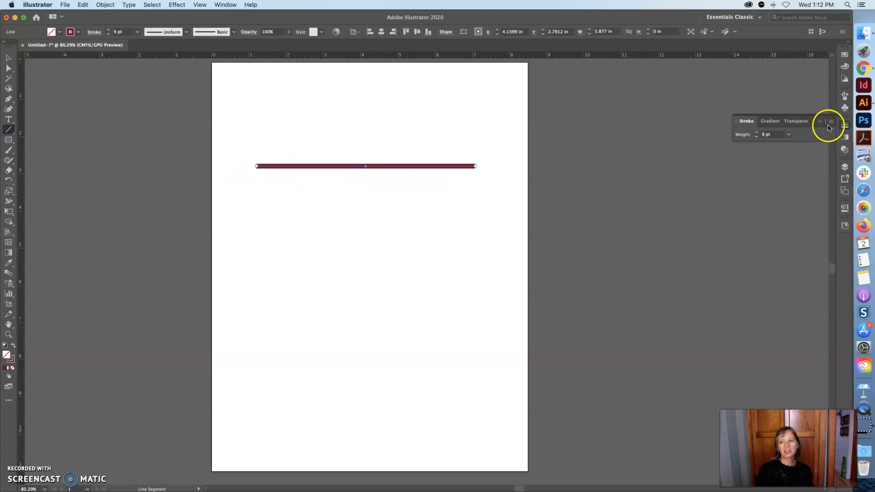
Reopen the stroke settings, switch between their compact and expanded views, and leave the full options shown.
click(844, 126)
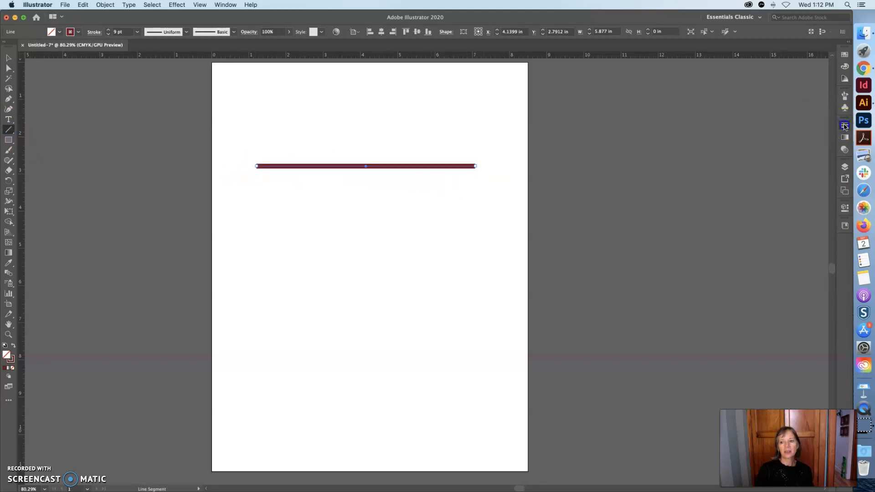
click(844, 125)
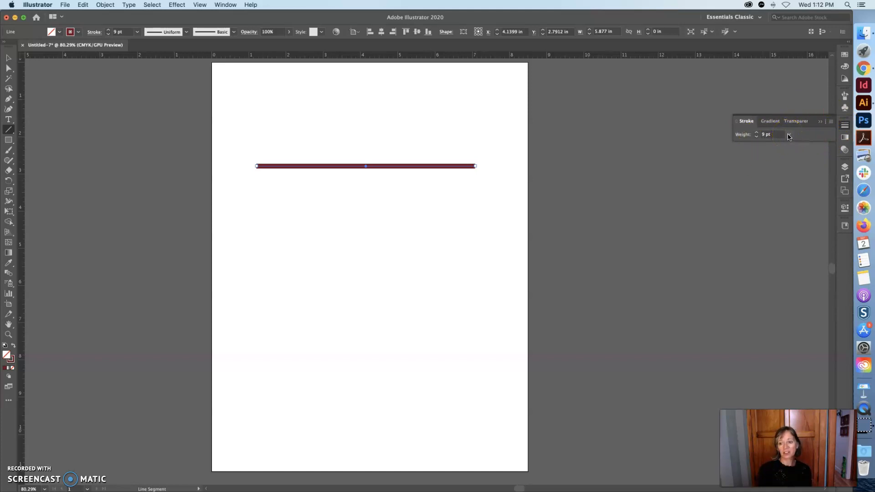
click(763, 118)
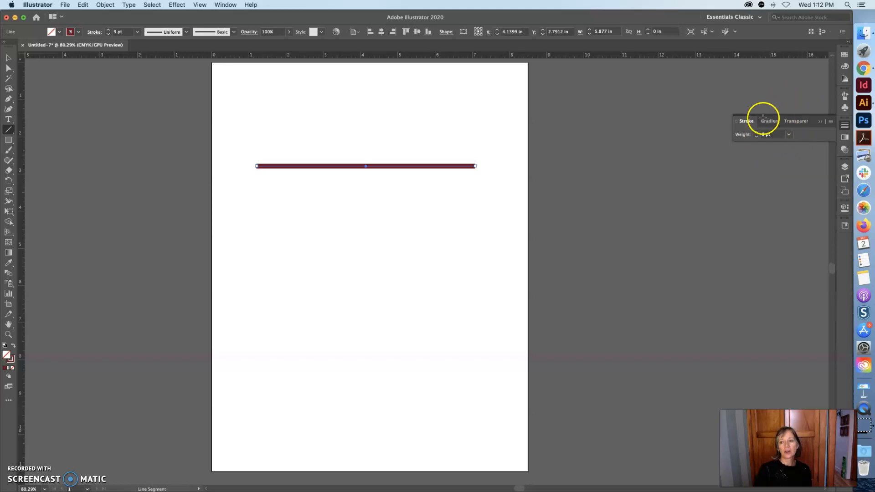
click(736, 122)
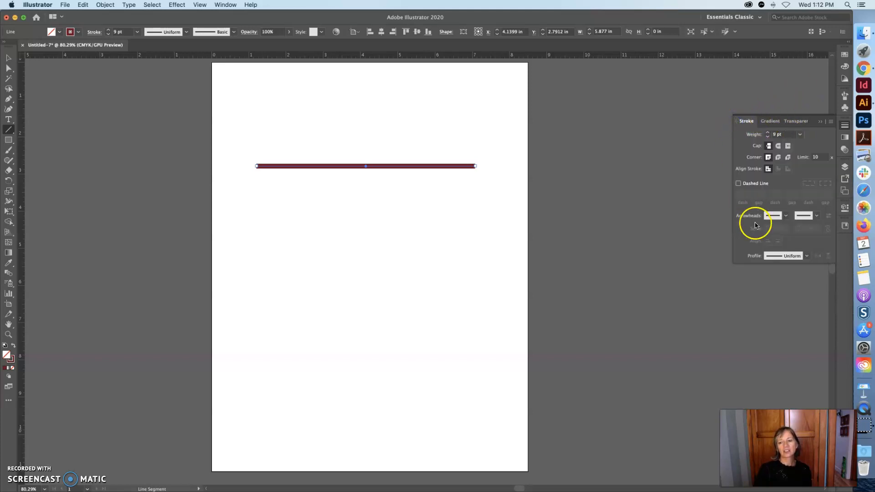
click(737, 121)
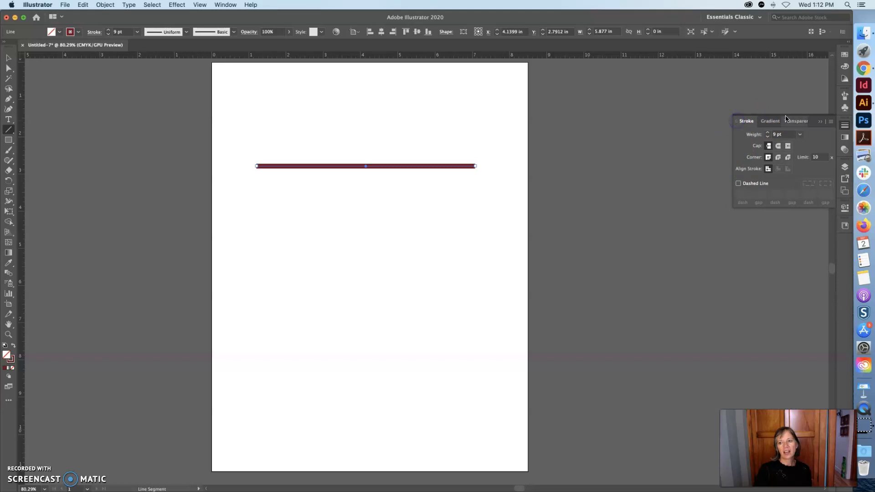
click(831, 123)
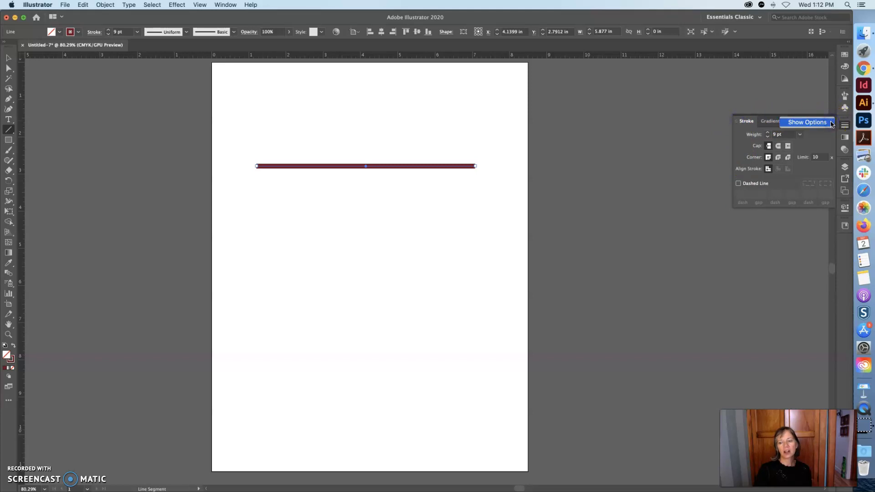
click(831, 122)
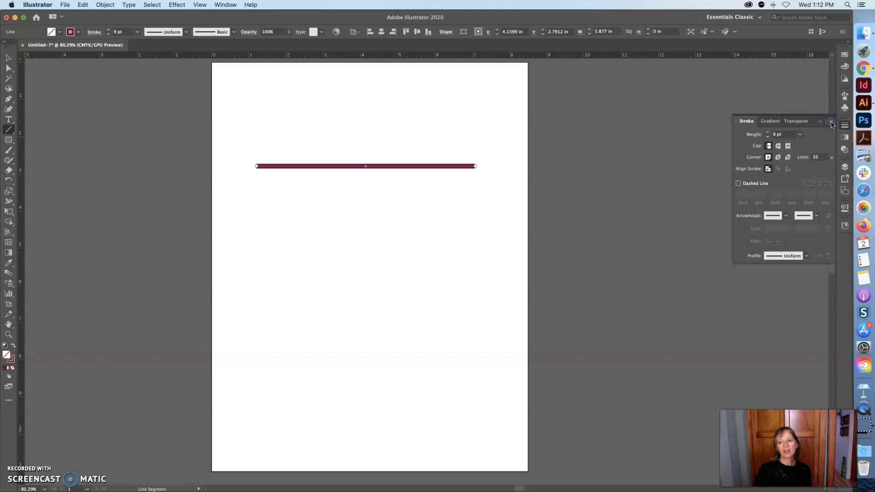
click(831, 123)
click(831, 123)
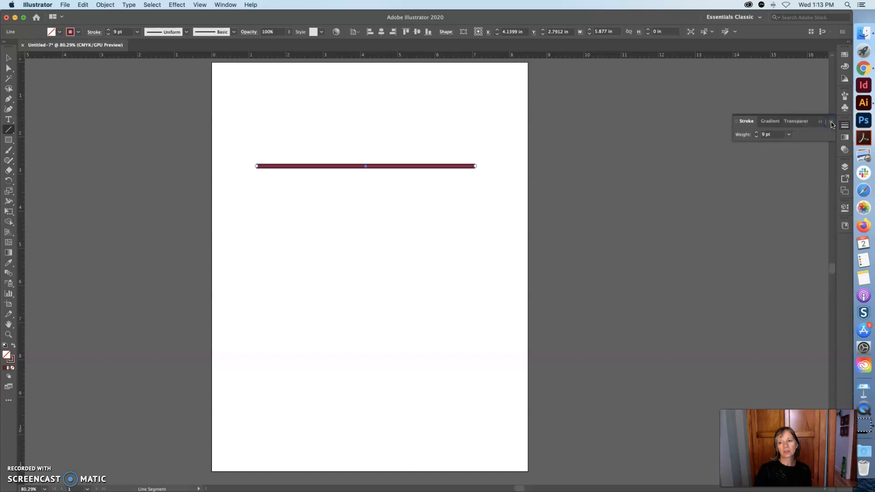
click(736, 122)
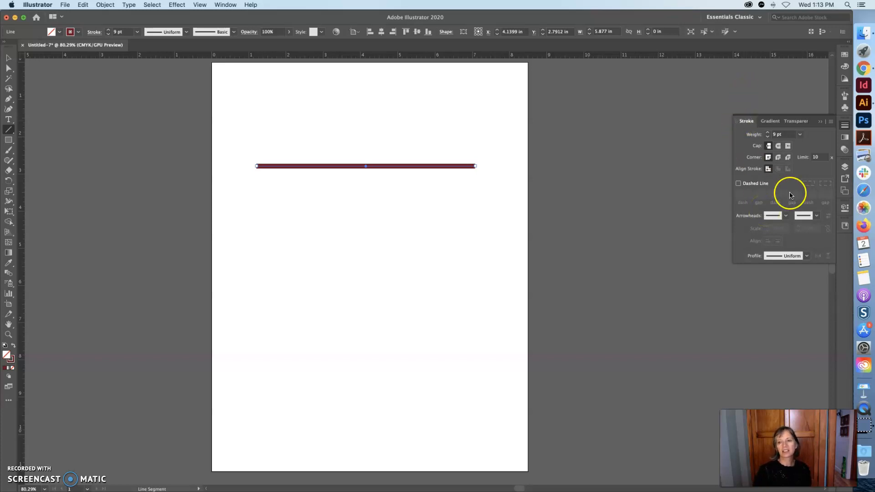
Apply a round cap to the horizontal line and inspect its ends up close.
scroll(595, 177, left, 1)
click(8, 56)
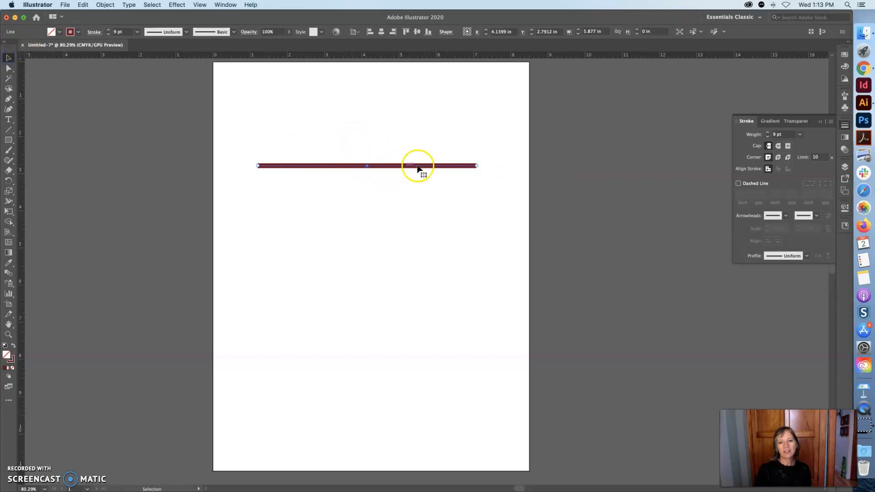
click(778, 145)
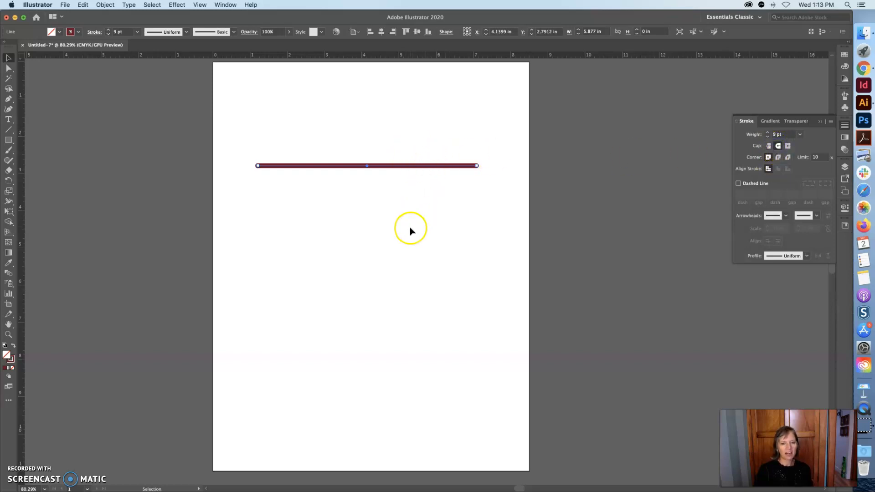
key(z)
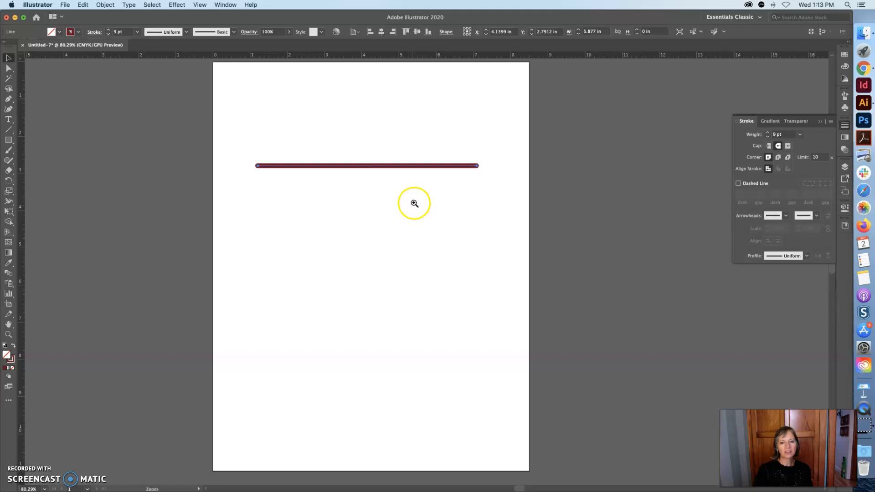
click(413, 203)
click(419, 209)
key(v)
click(436, 285)
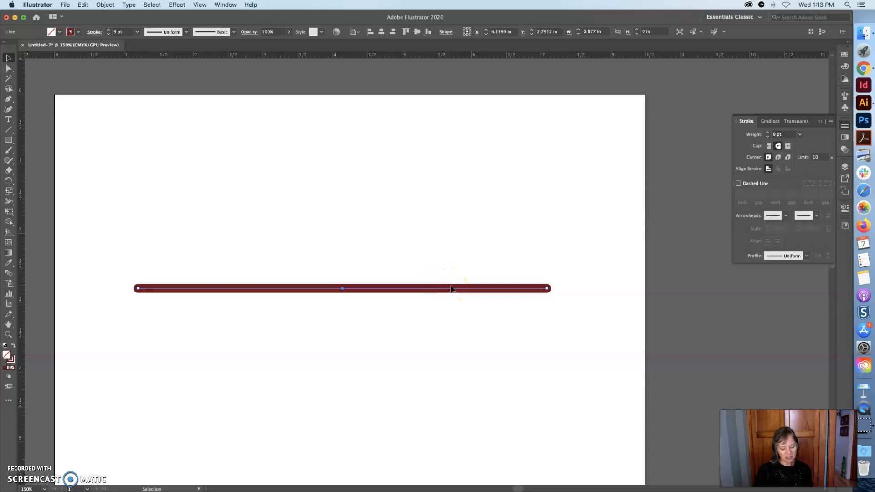
click(475, 287)
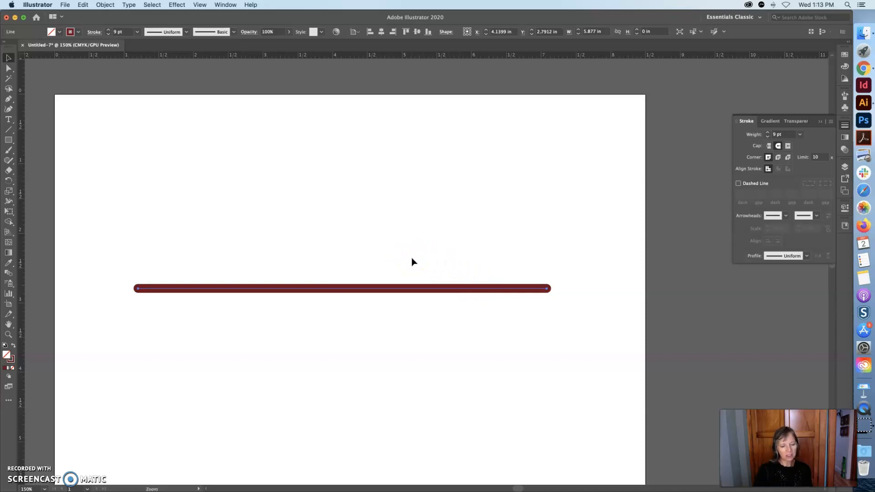
alt+super+click(406, 252)
alt+super+click(406, 252)
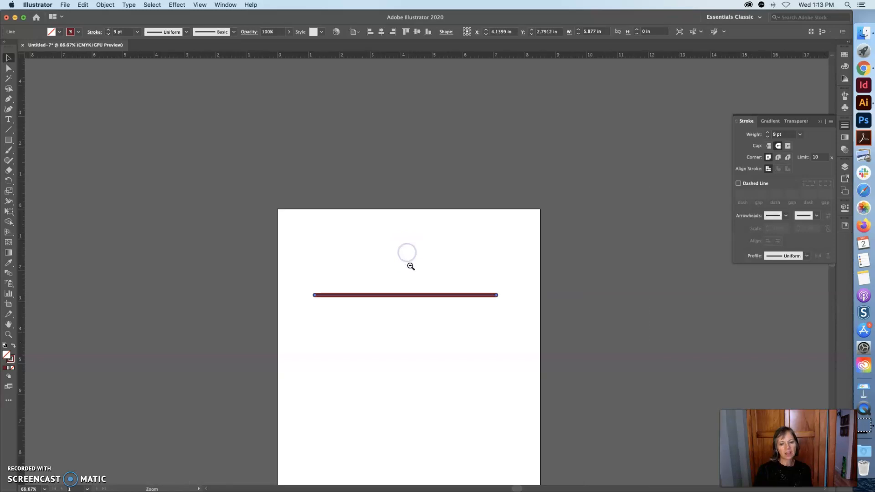
click(414, 270)
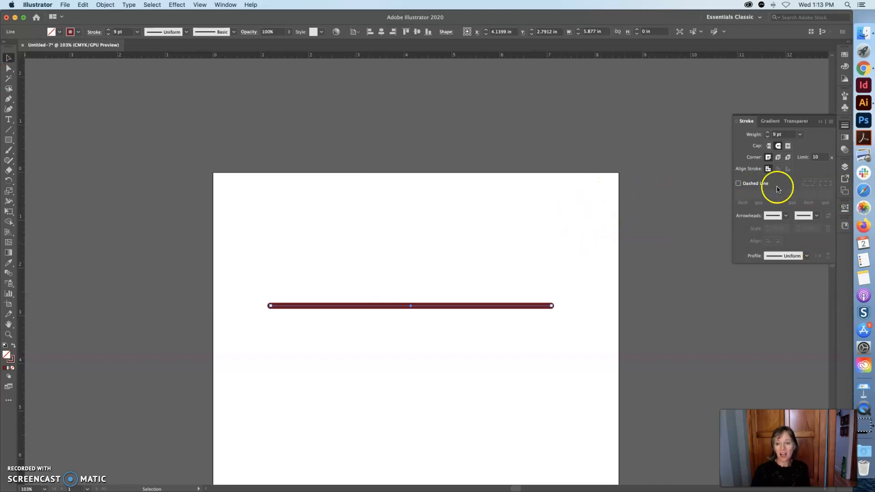
Turn the horizontal line into a dashed line and give it butt caps.
click(738, 183)
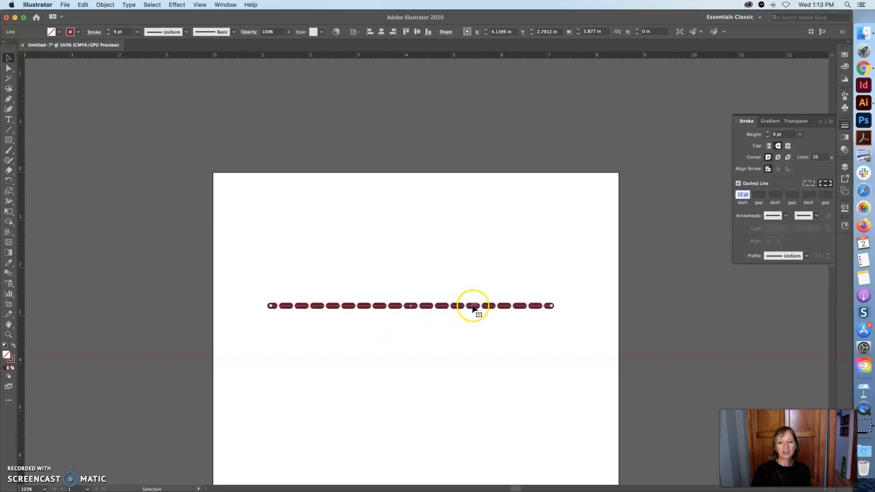
click(768, 145)
click(759, 195)
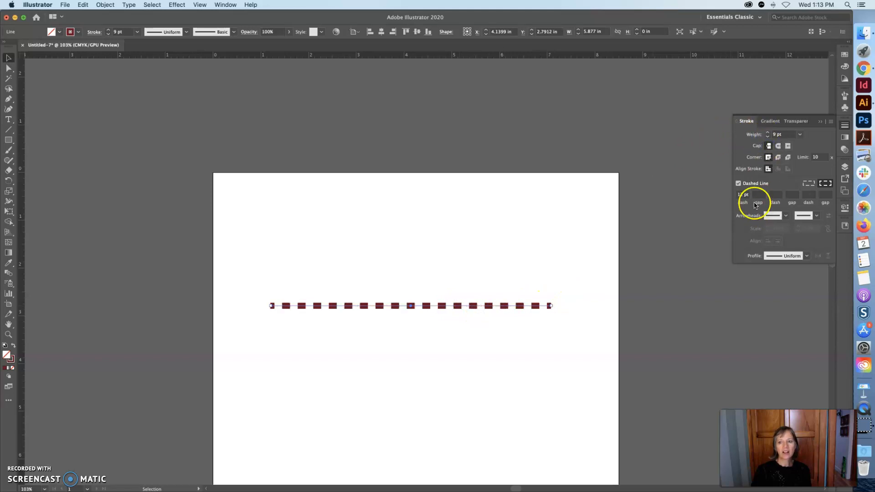
Set the line's dash pattern to 50 pt dash, 20 pt gap, 30 pt dash and 20 pt gap, and deselect it.
drag(749, 195, 734, 195)
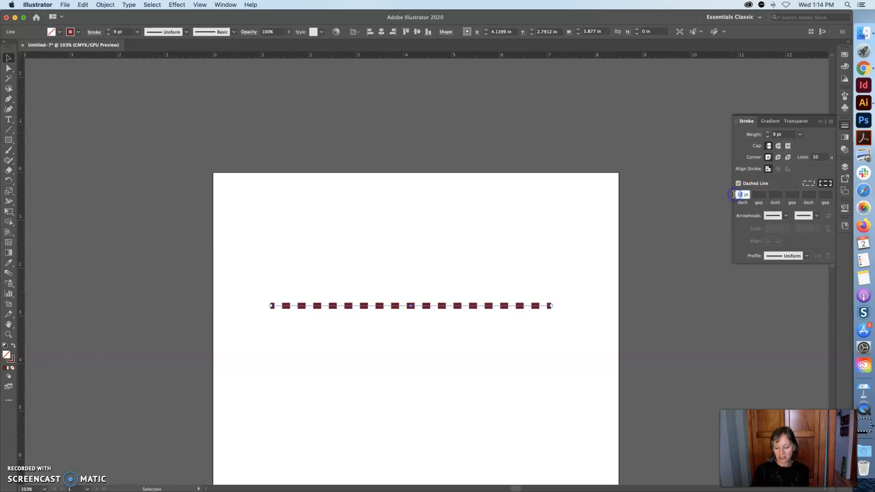
click(762, 196)
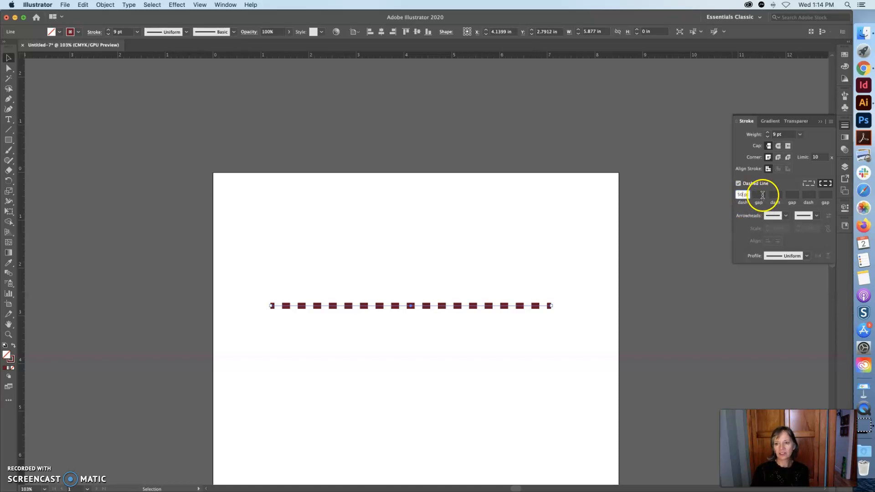
text(2)
click(769, 203)
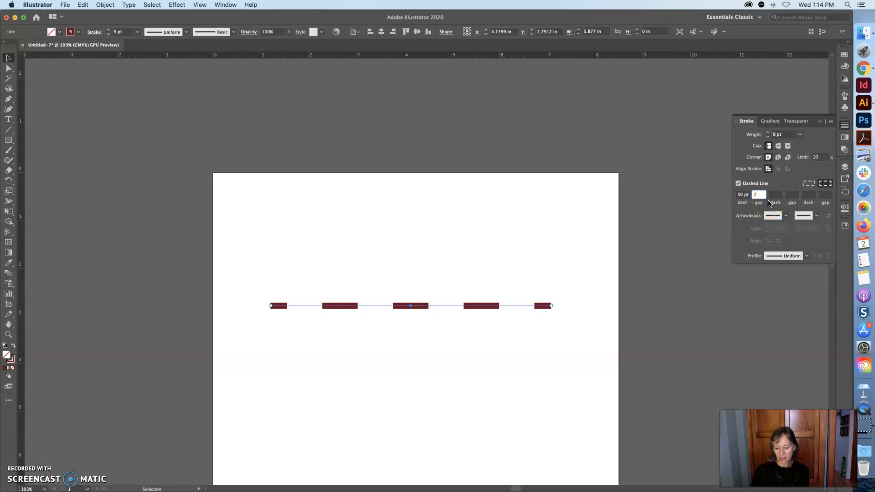
text(0)
click(778, 194)
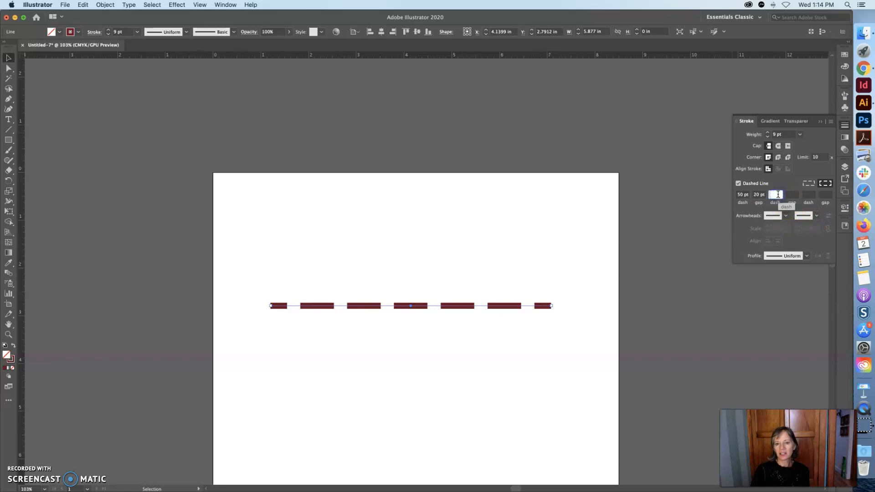
text(30)
click(795, 194)
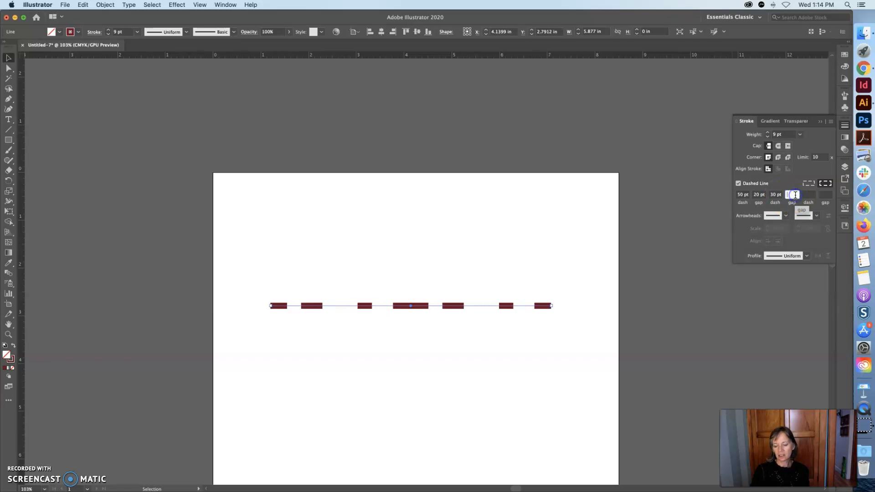
click(553, 247)
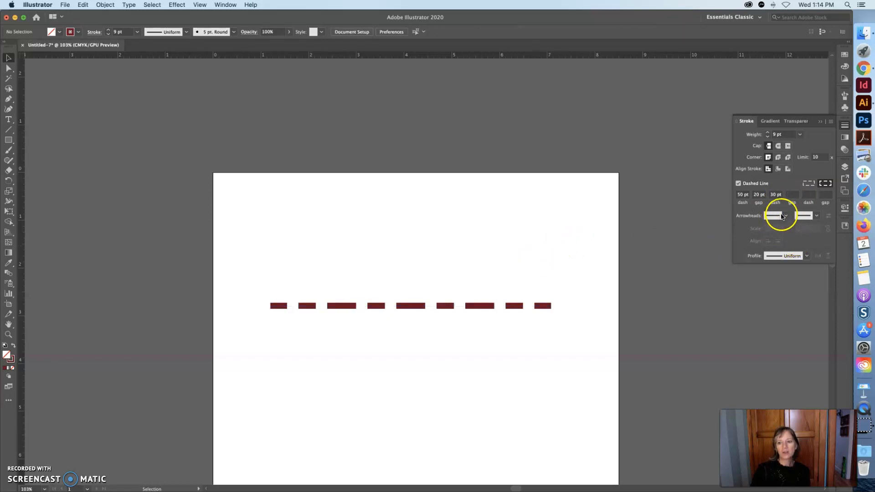
click(738, 183)
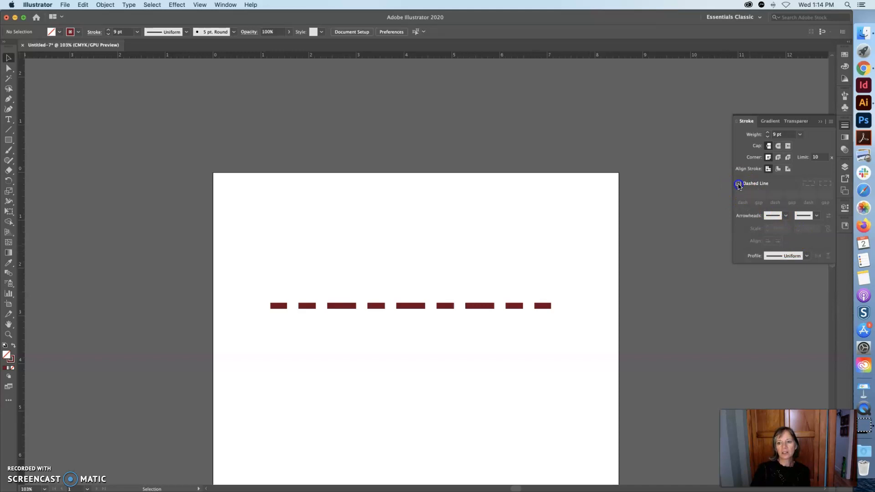
click(779, 216)
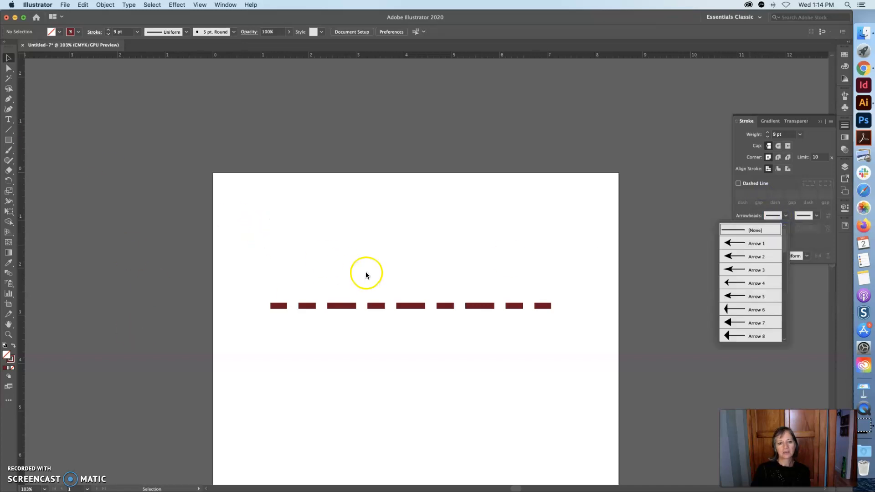
click(461, 355)
Turn off the horizontal line's dashes and put the Arrow 1 arrowhead on its start.
click(477, 306)
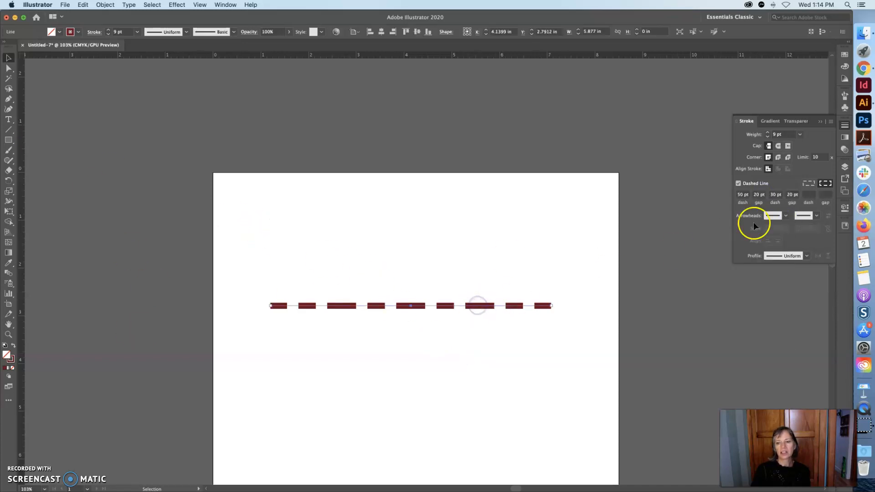
click(738, 183)
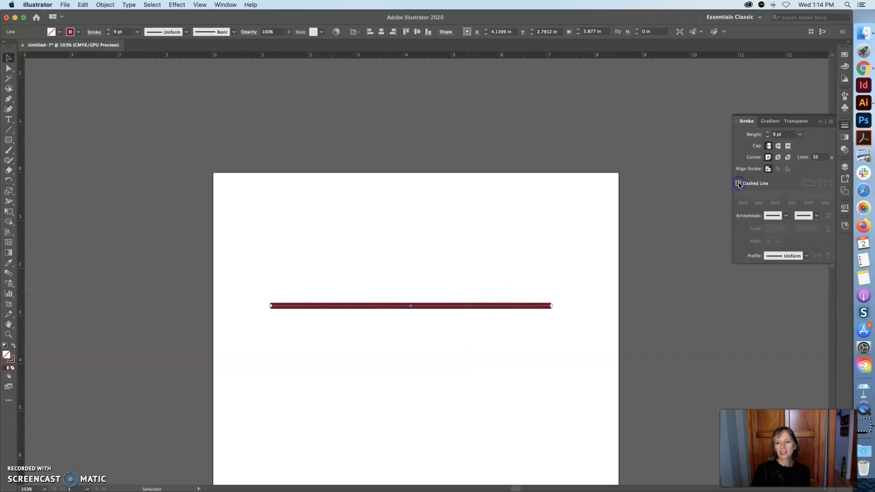
click(773, 216)
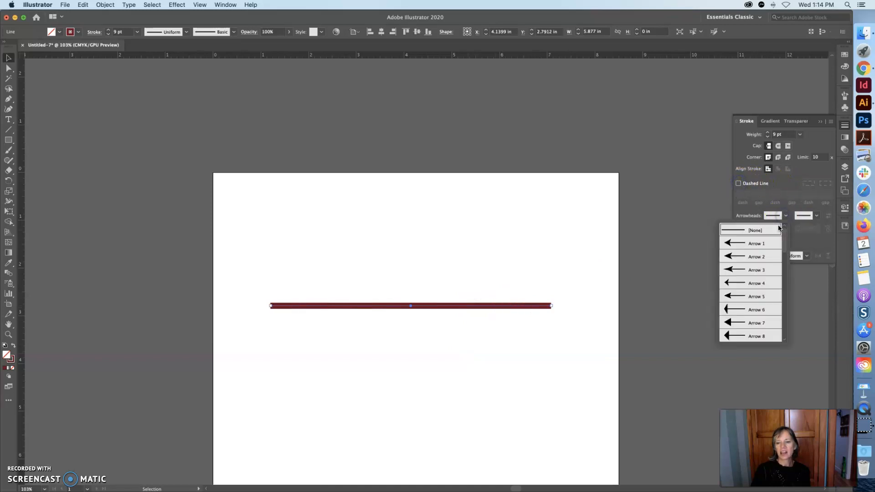
click(758, 244)
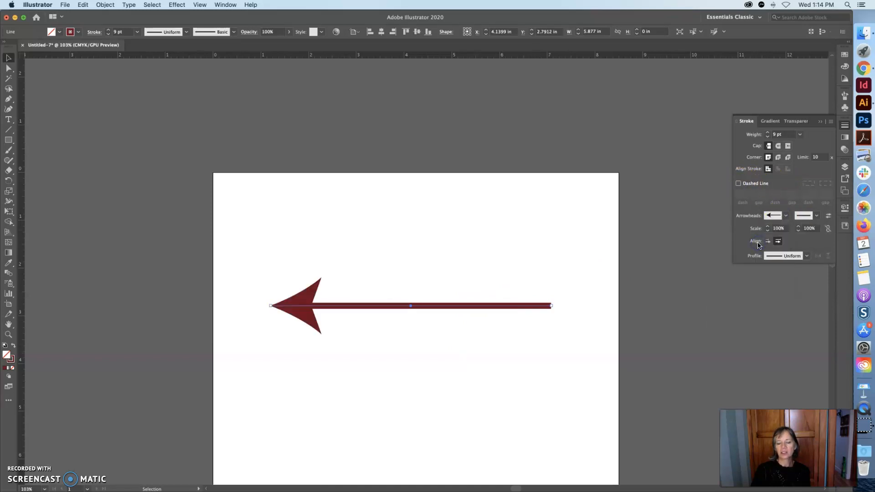
Add the six-petal asterisk-shaped arrowhead to the other end of the line.
click(814, 216)
scroll(794, 315, down, 10)
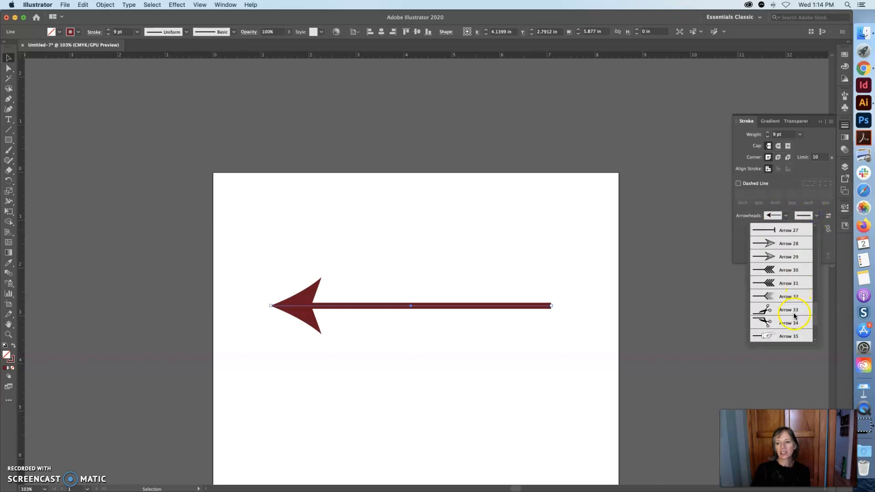
click(773, 338)
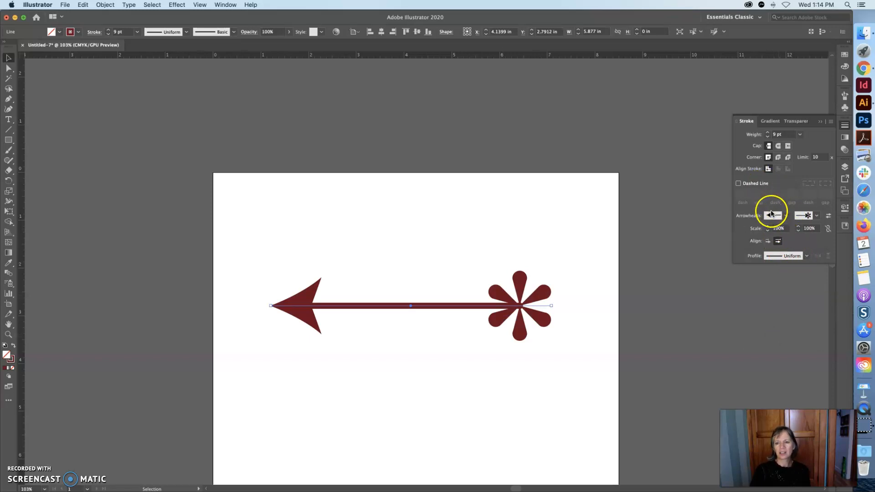
Try the oval width profile on the arrow's line, settle on the wedge-shaped tapering profile, and deselect the line.
click(806, 257)
click(775, 282)
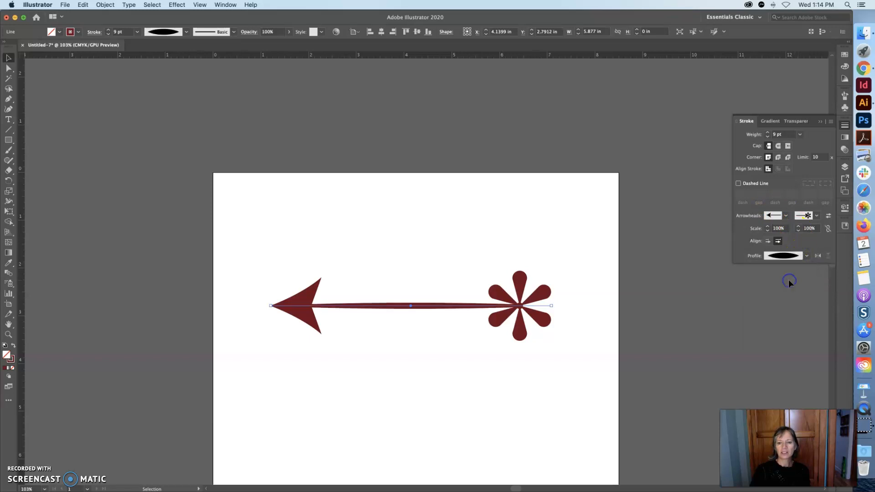
click(806, 256)
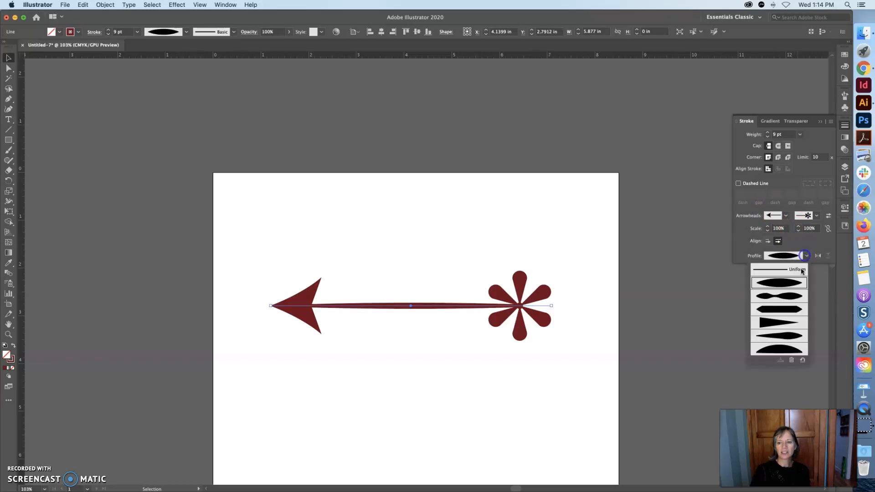
click(778, 323)
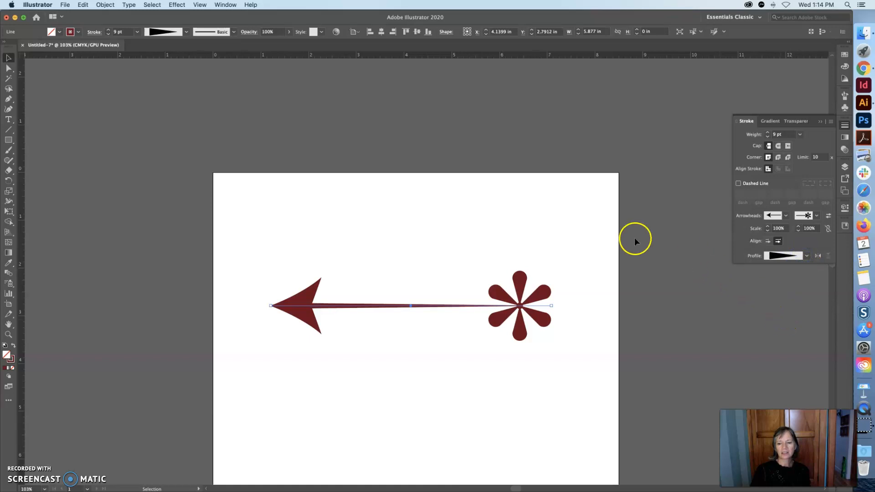
click(282, 206)
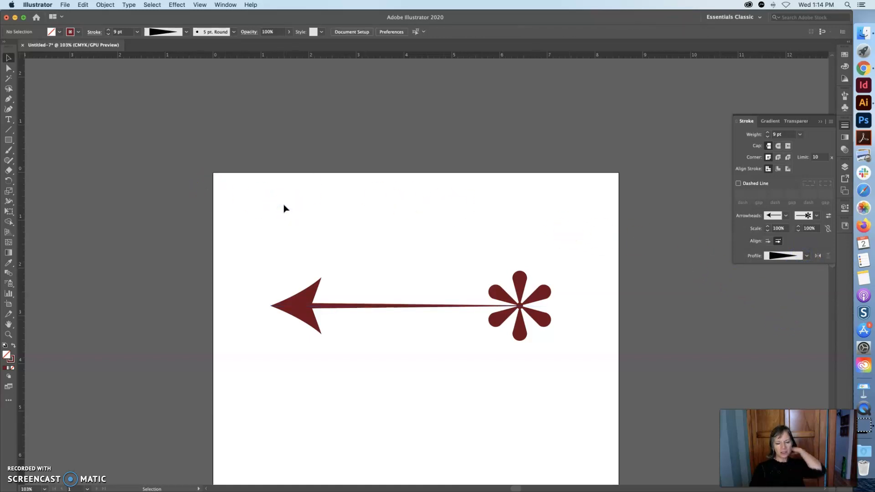
Shift the arrow line higher on the artboard and delete it.
drag(544, 312, 556, 255)
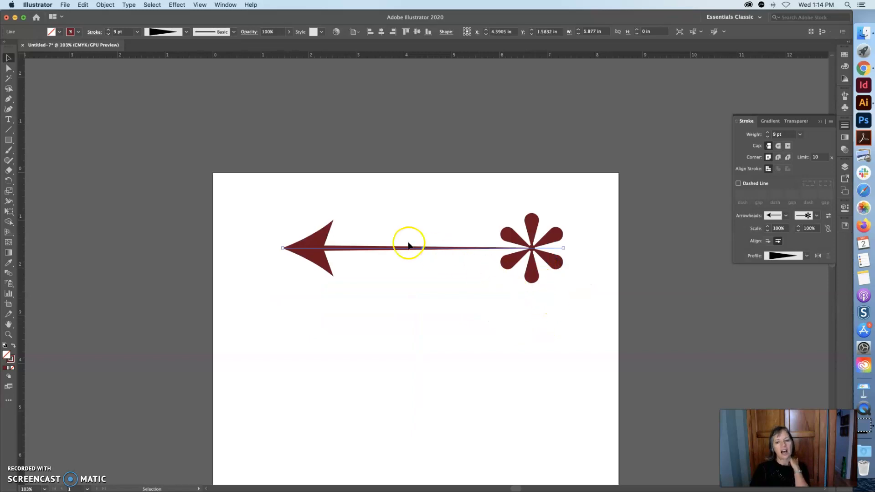
drag(299, 198, 534, 300)
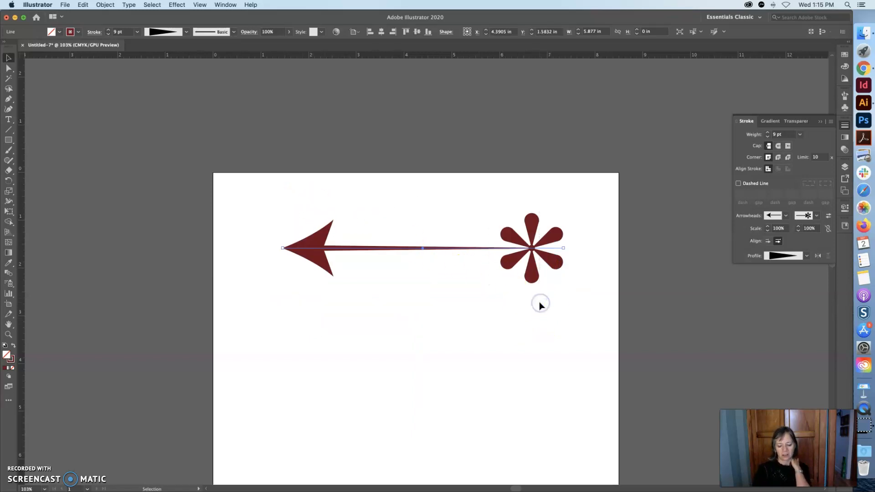
key(Delete)
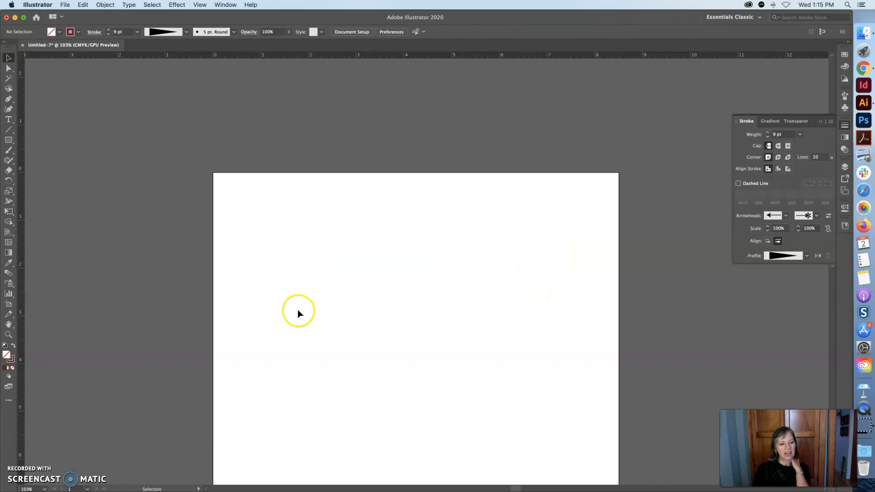
Draw a rectangle about 4.08 in wide and 3.2 in high on the artboard and fill it with green.
click(8, 140)
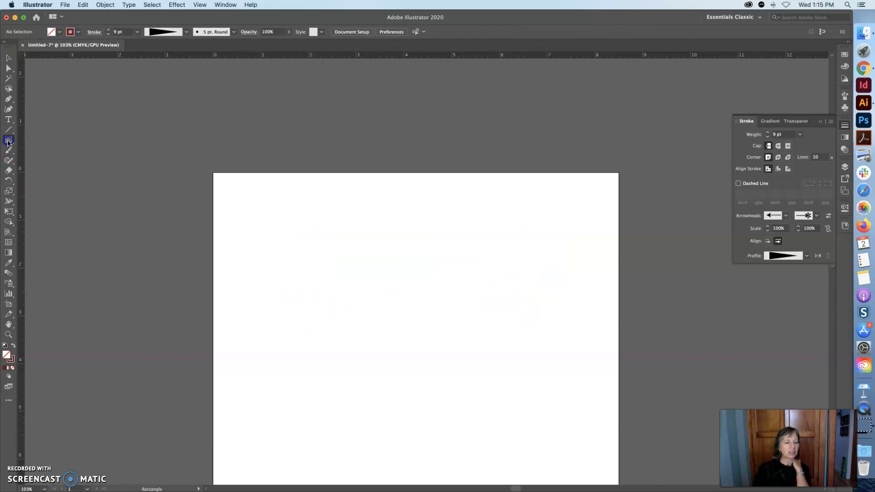
drag(337, 233, 532, 386)
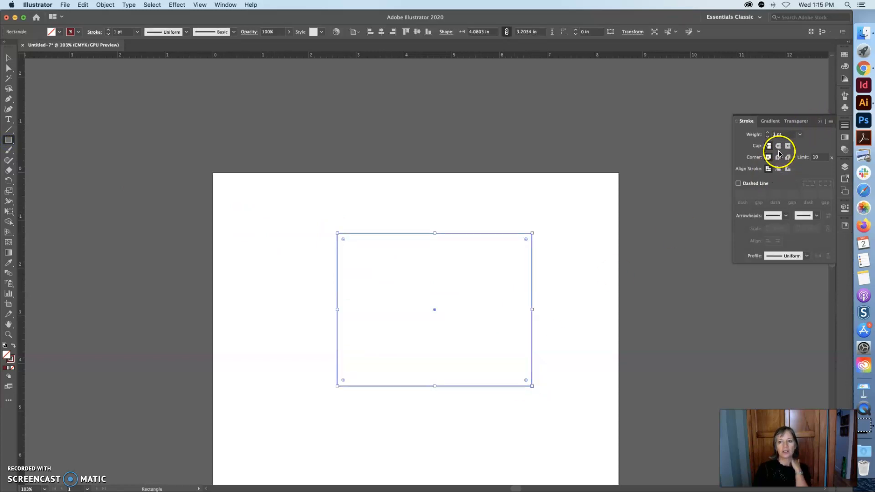
click(846, 67)
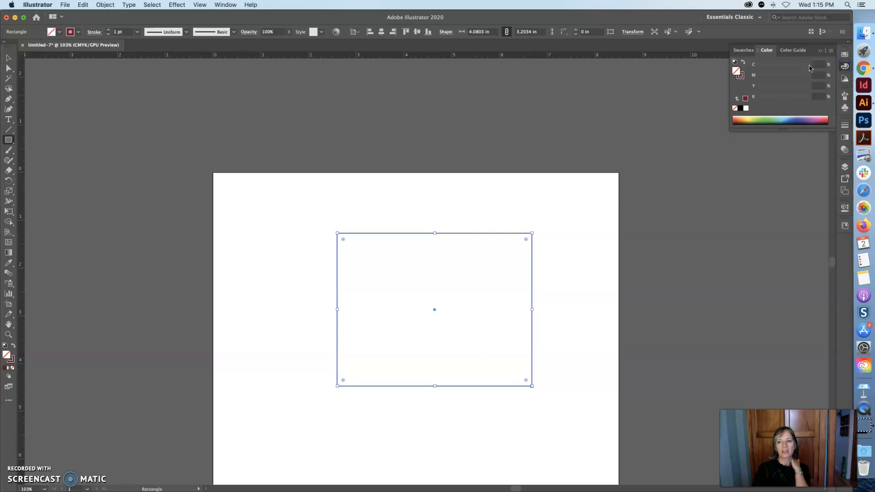
click(765, 119)
Color the rectangle's stroke blue and set its weight to 12 pt.
click(740, 76)
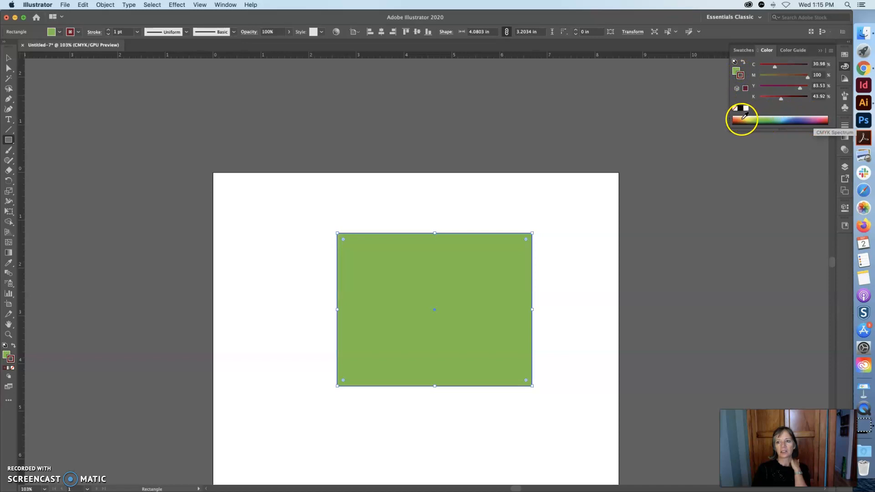
click(796, 119)
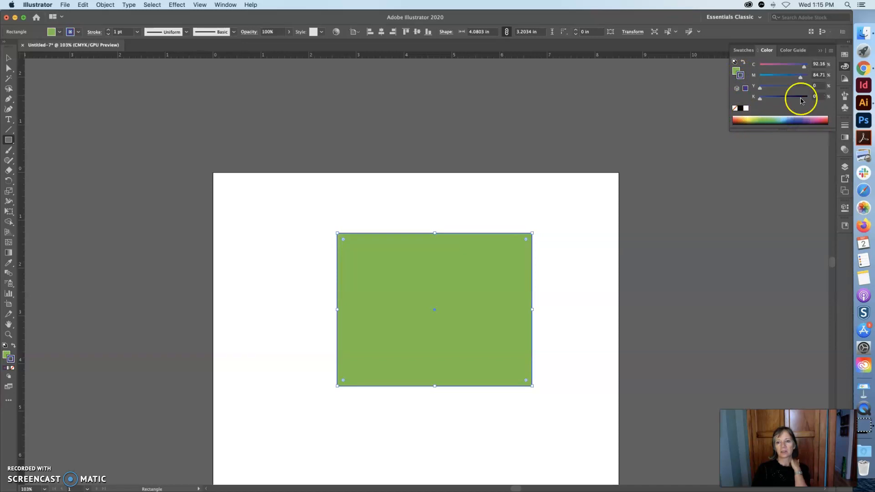
click(844, 125)
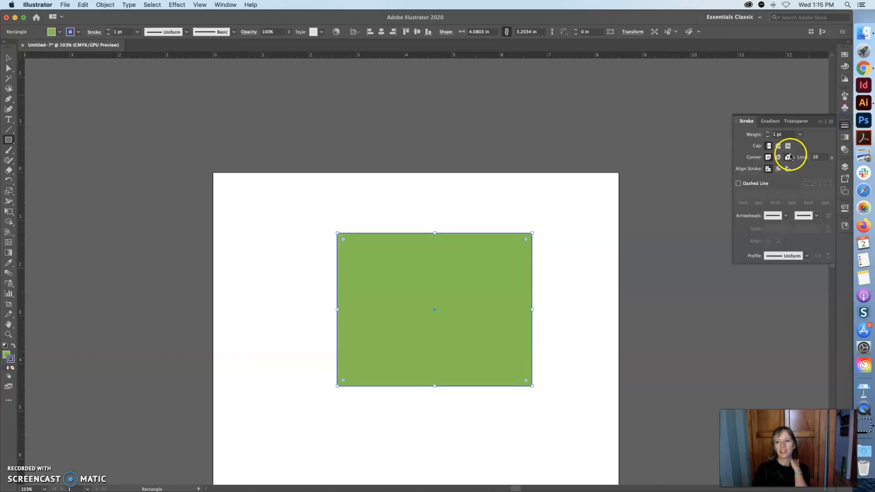
click(800, 135)
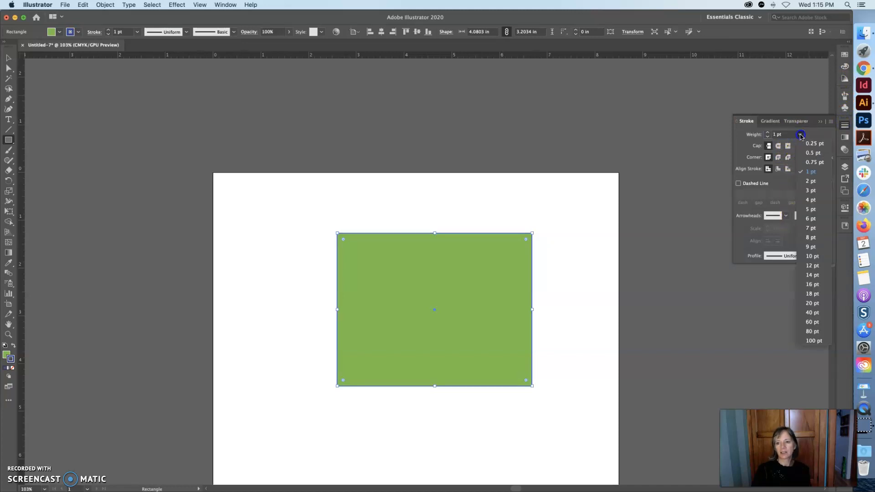
click(811, 268)
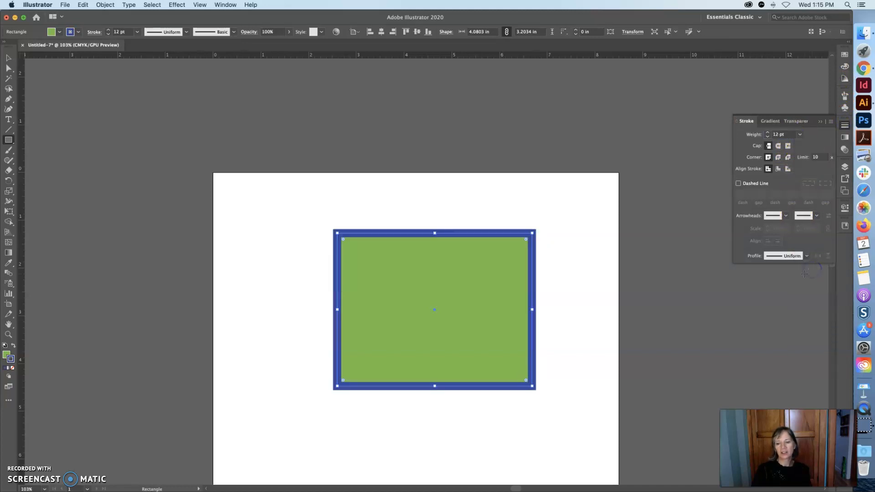
Give the rectangle's stroke a round cap, try the round corner join, and settle on the bevel join.
click(778, 147)
click(778, 158)
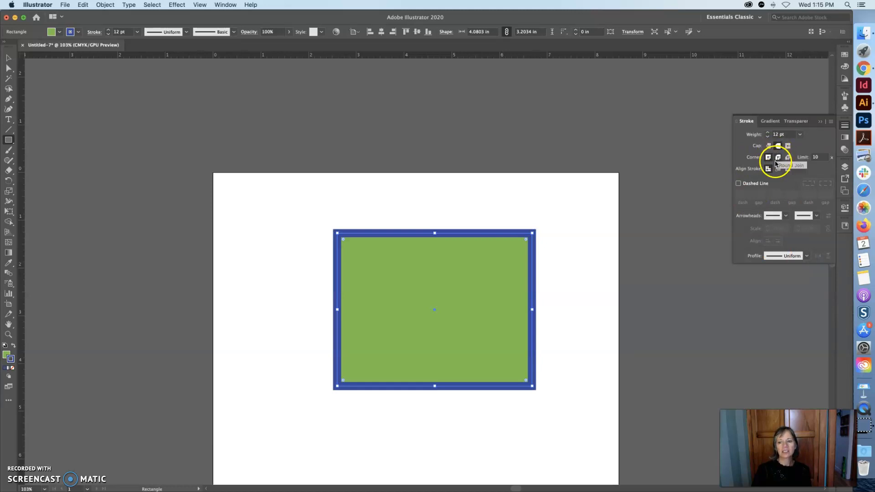
click(778, 158)
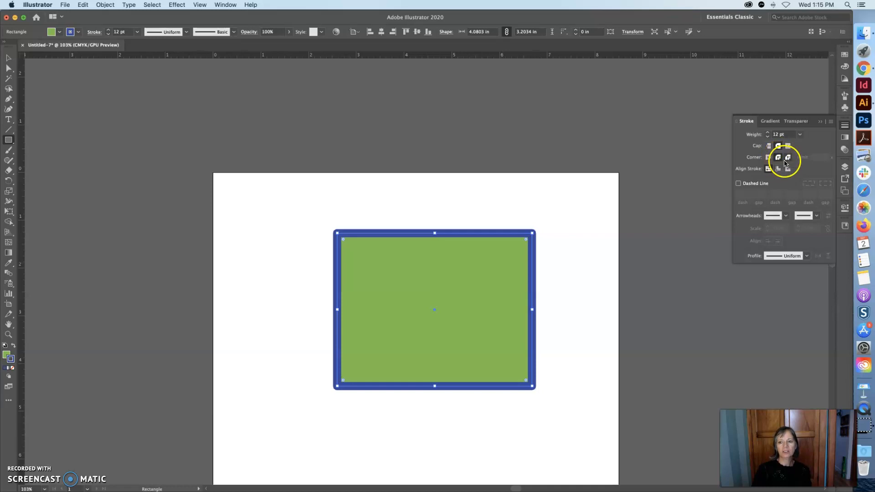
click(787, 157)
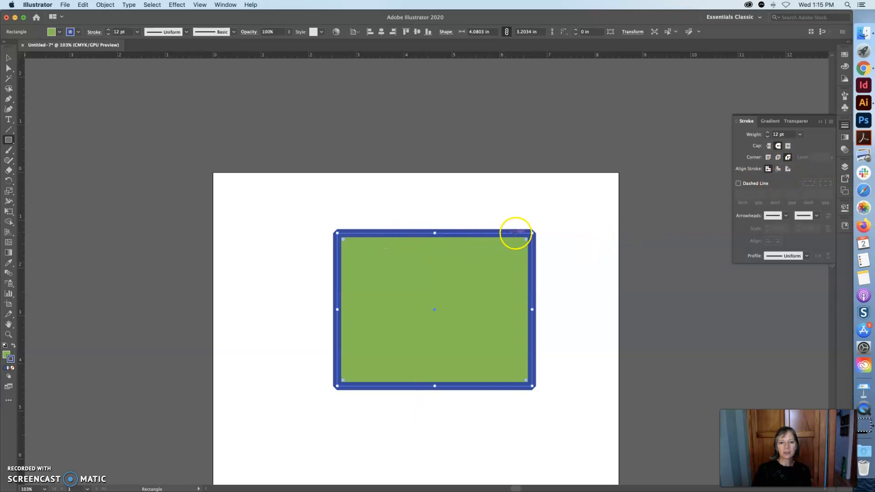
Align the rectangle's stroke to the inside for comparison, and settle on aligning it to the outside.
click(778, 169)
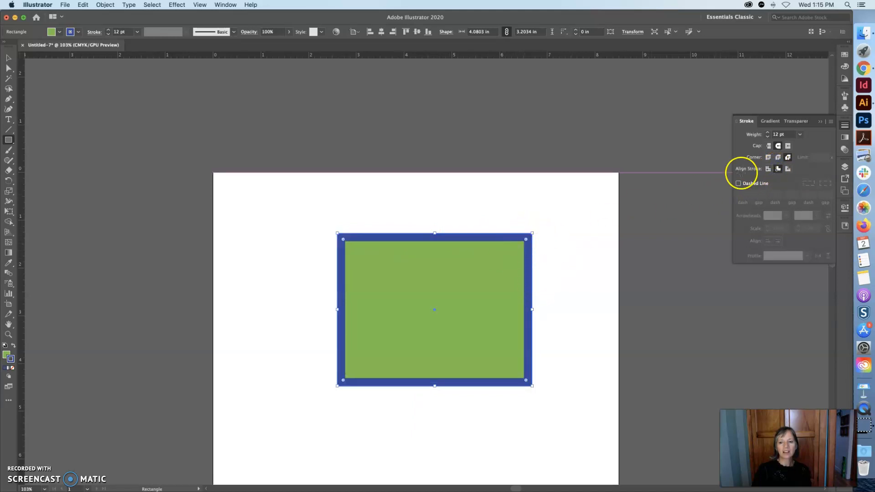
click(788, 169)
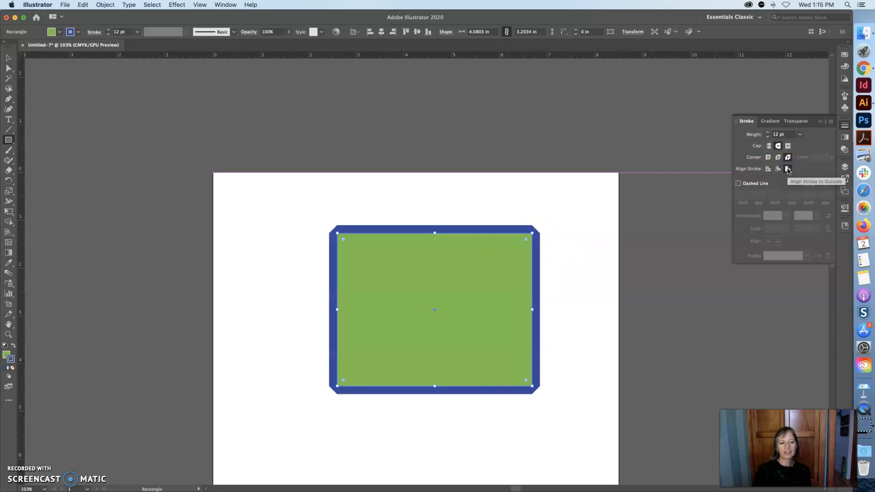